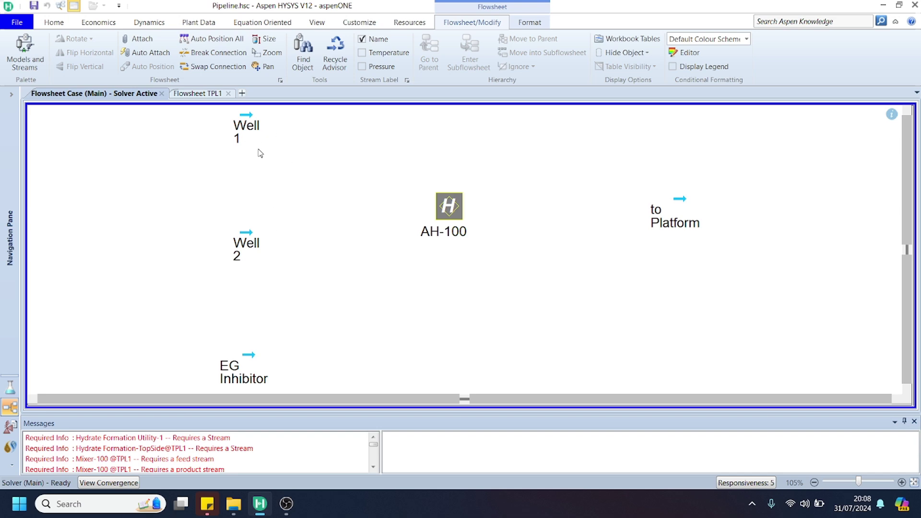
# Review the Well 1 stream's data and composition.
pyautogui.doubleClick(237, 127)
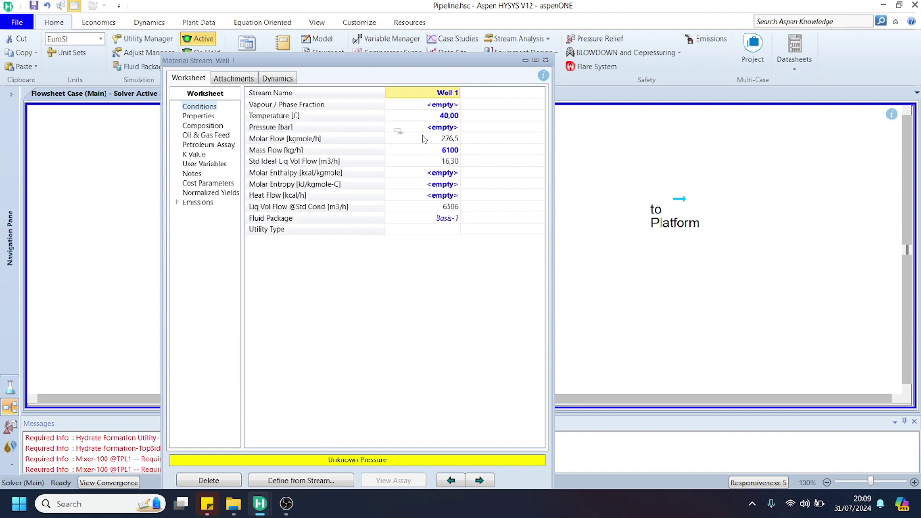
pyautogui.moveTo(453, 140)
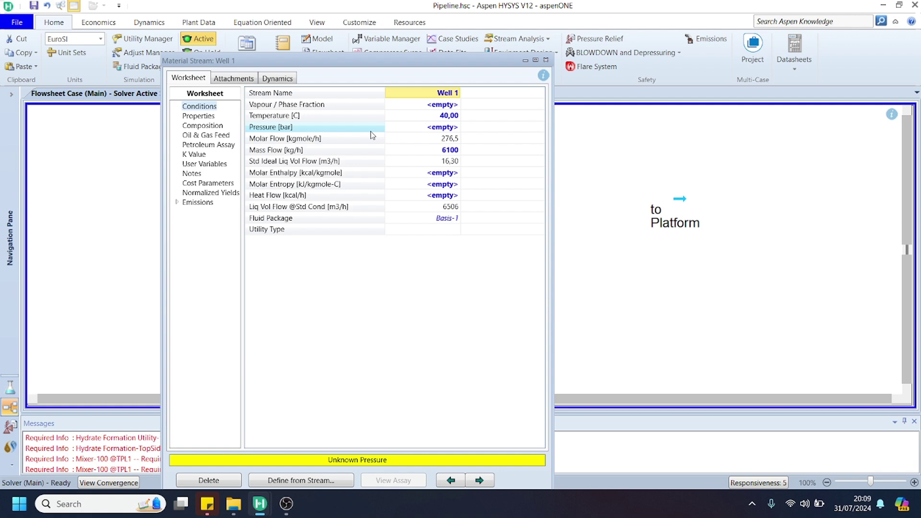
pyautogui.click(203, 126)
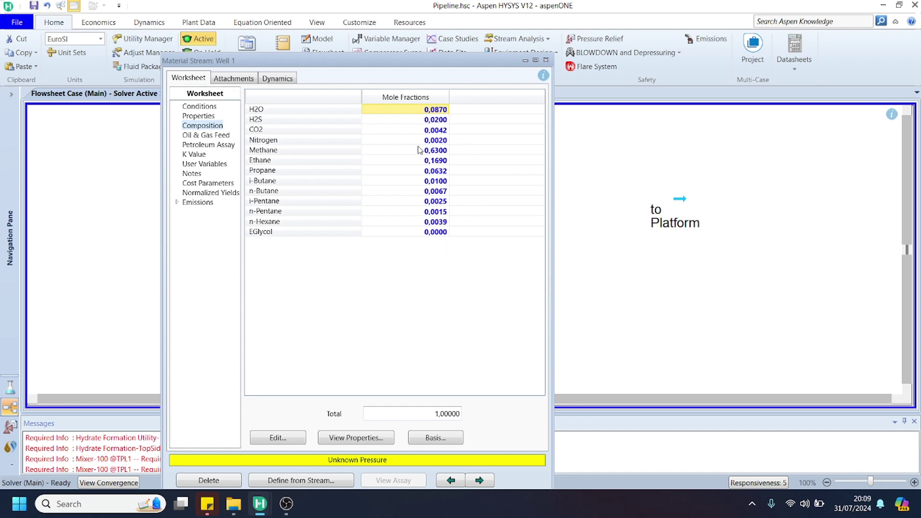
pyautogui.click(547, 61)
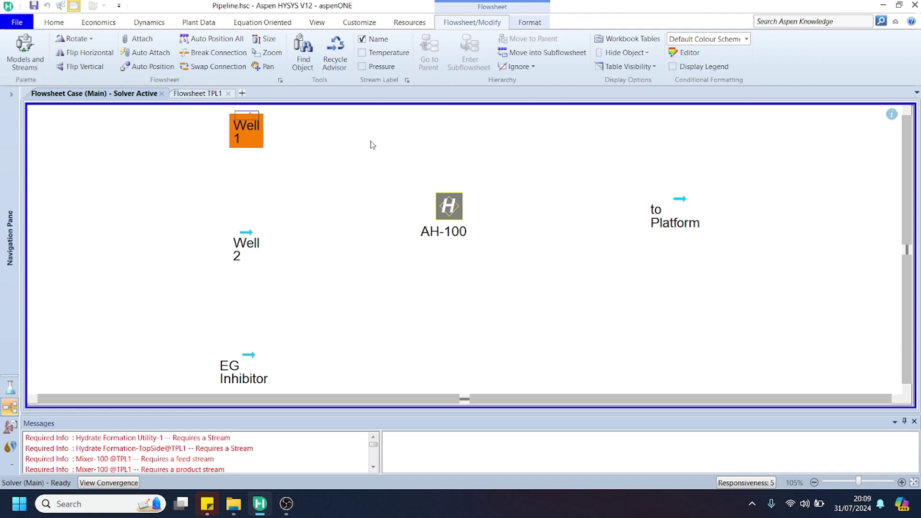
# Review the Well 2 stream's properties and composition.
pyautogui.doubleClick(246, 250)
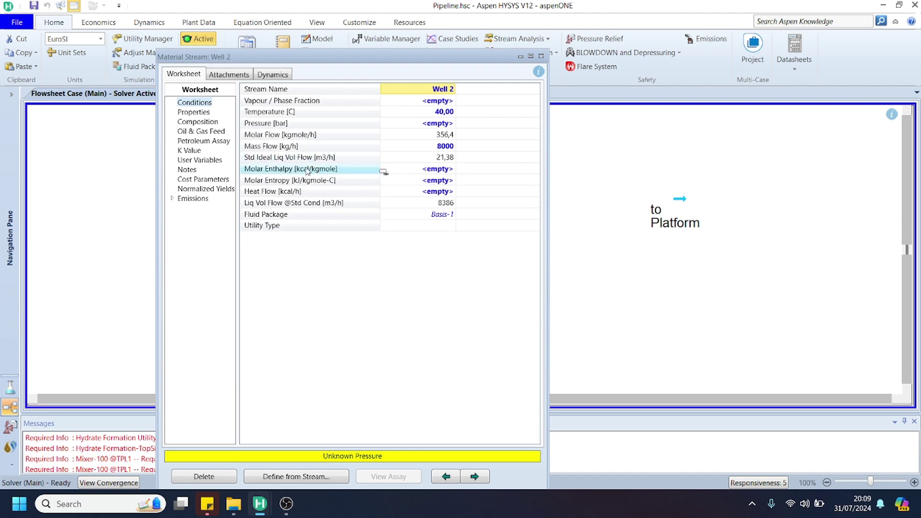
pyautogui.click(197, 114)
pyautogui.click(206, 124)
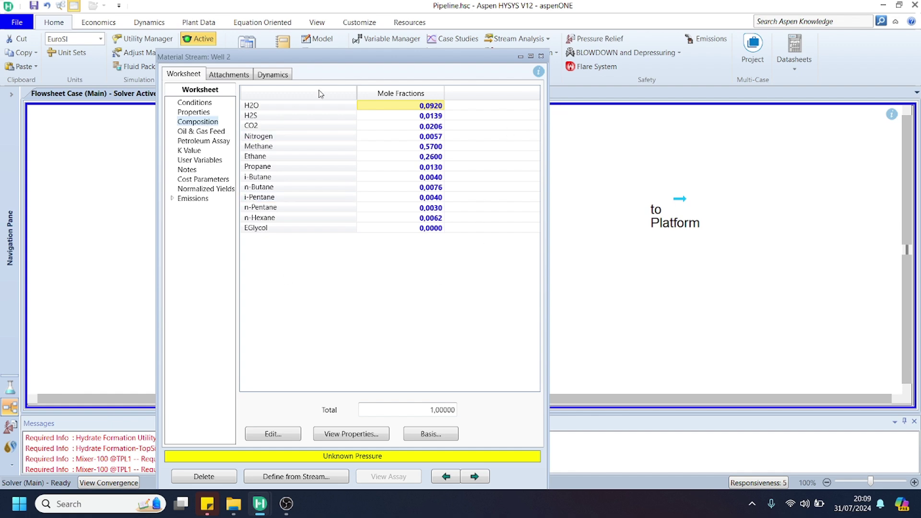
pyautogui.click(542, 56)
pyautogui.click(360, 196)
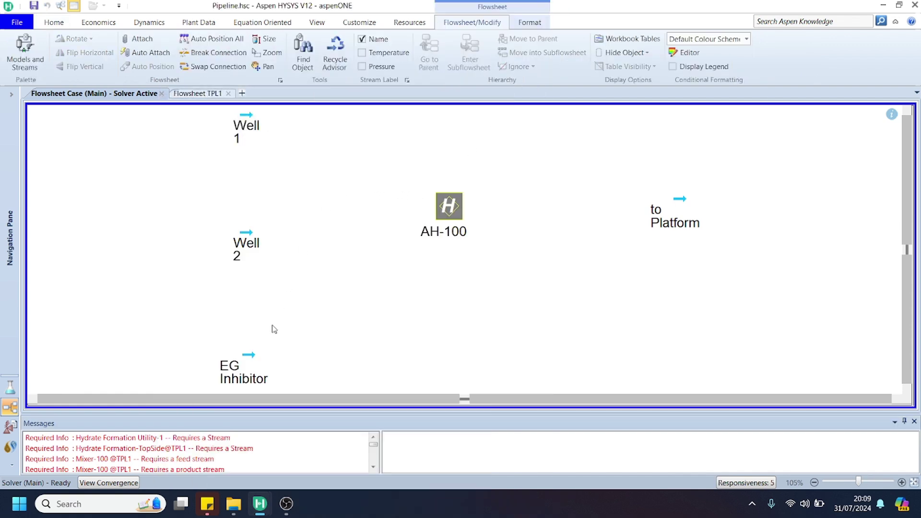
# Review the EG Inhibitor stream's composition.
pyautogui.click(247, 366)
pyautogui.doubleClick(246, 366)
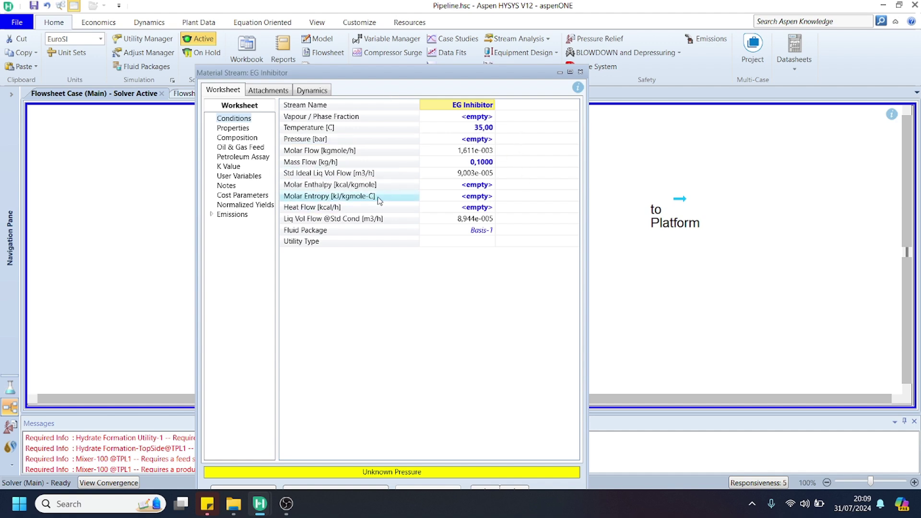
pyautogui.click(237, 137)
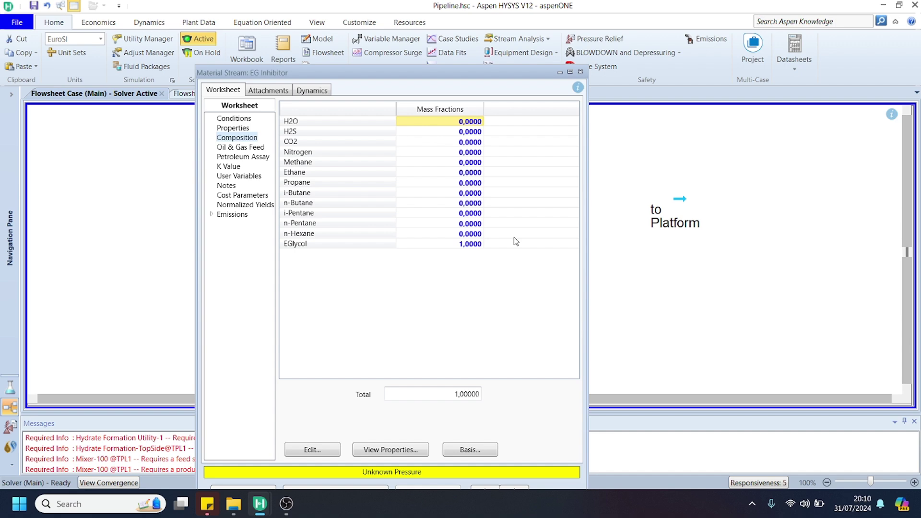
pyautogui.click(580, 72)
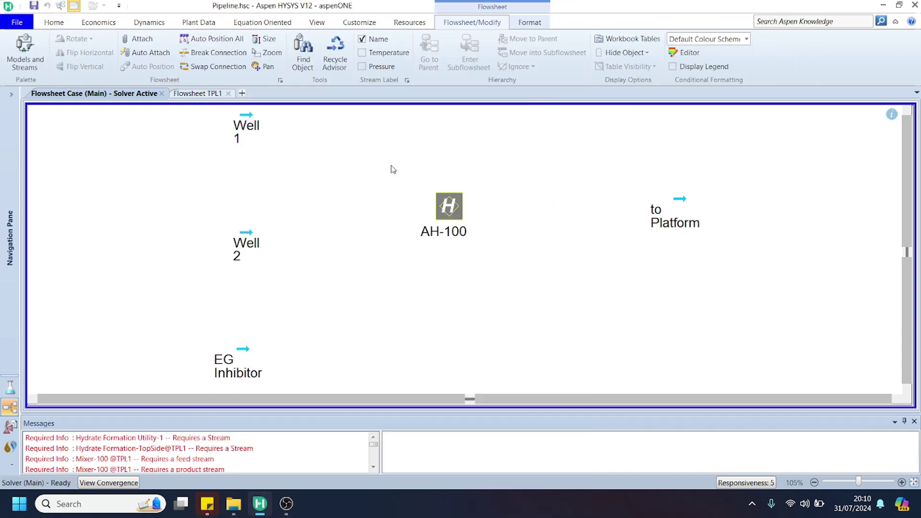
# Inspect the Basis-1 fluid package in the properties environment, then return to the simulation.
pyautogui.click(6, 394)
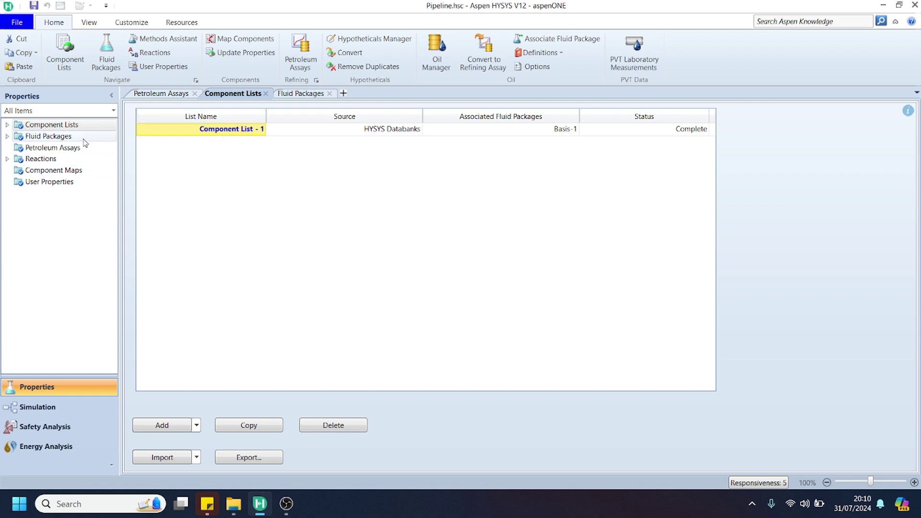
pyautogui.click(53, 136)
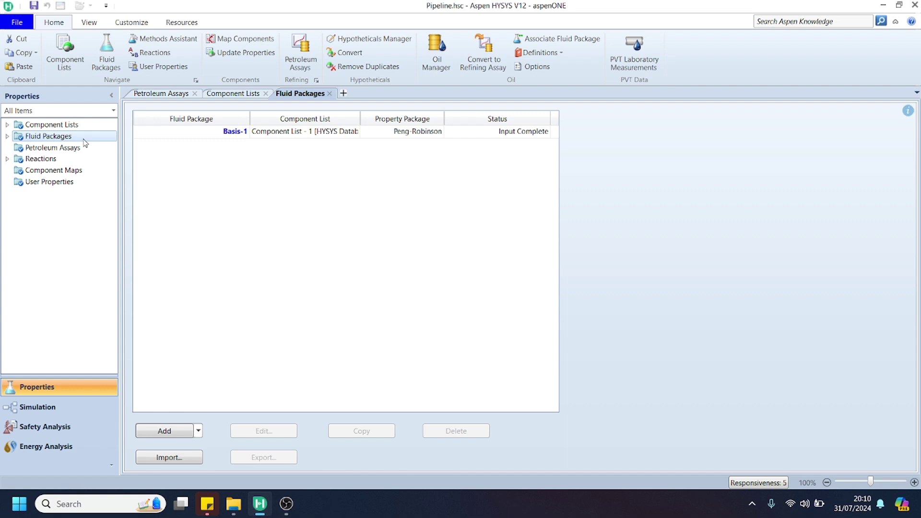
pyautogui.doubleClick(242, 133)
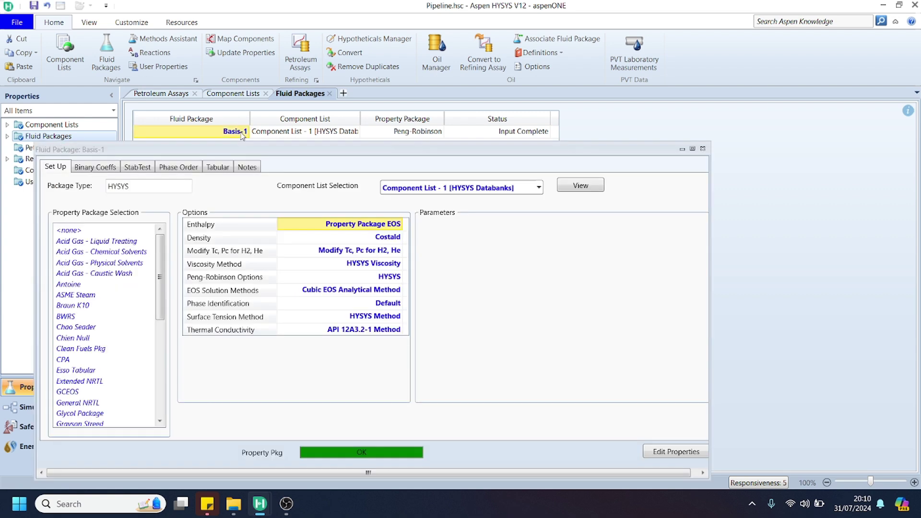
pyautogui.click(709, 150)
pyautogui.click(56, 408)
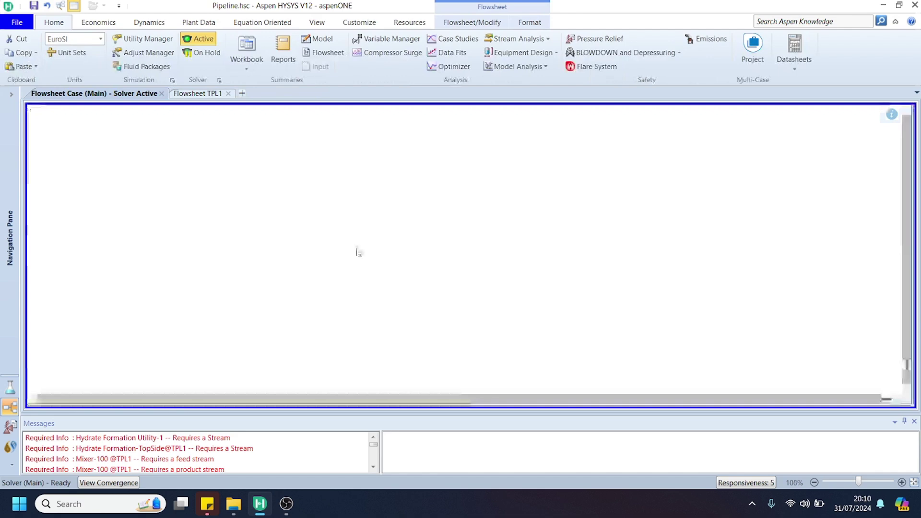
# On AH-100's Connections page, set Well 1 as an inlet and to Platform as the outlet.
pyautogui.doubleClick(440, 216)
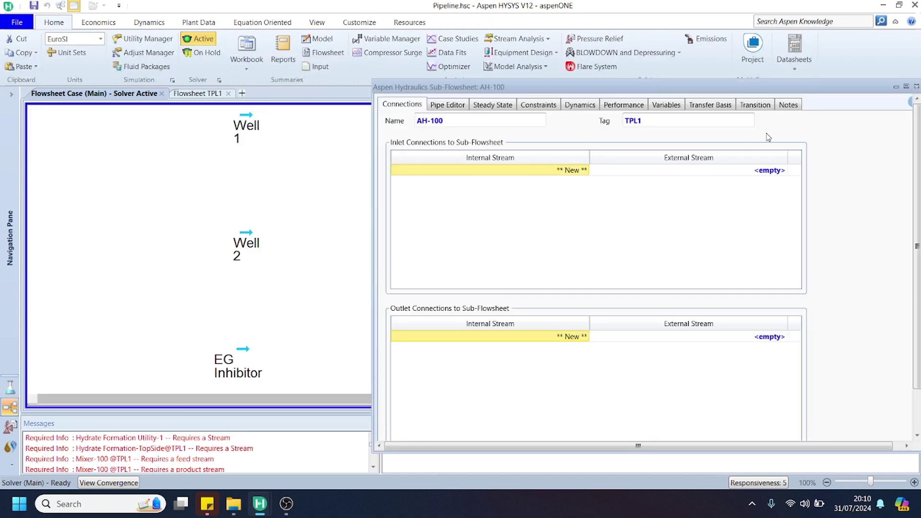
pyautogui.moveTo(743, 95); pyautogui.dragTo(653, 75)
pyautogui.click(695, 151)
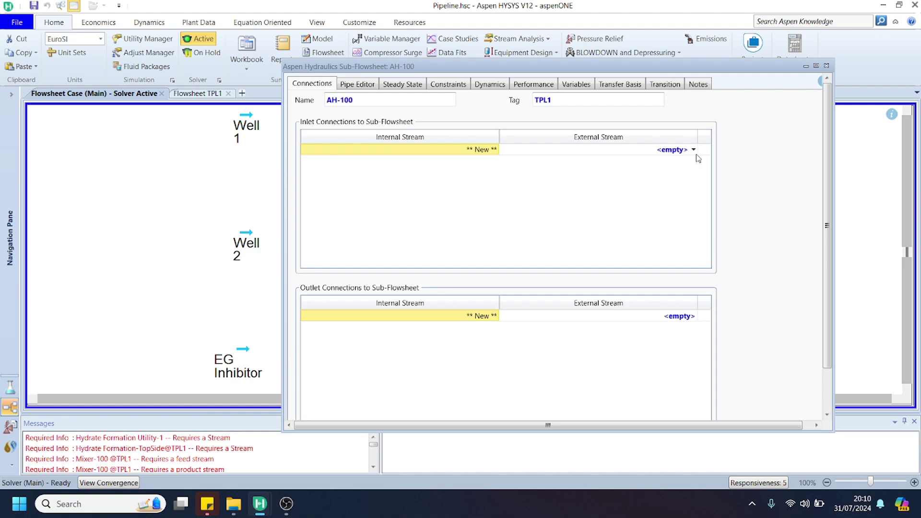
pyautogui.click(694, 150)
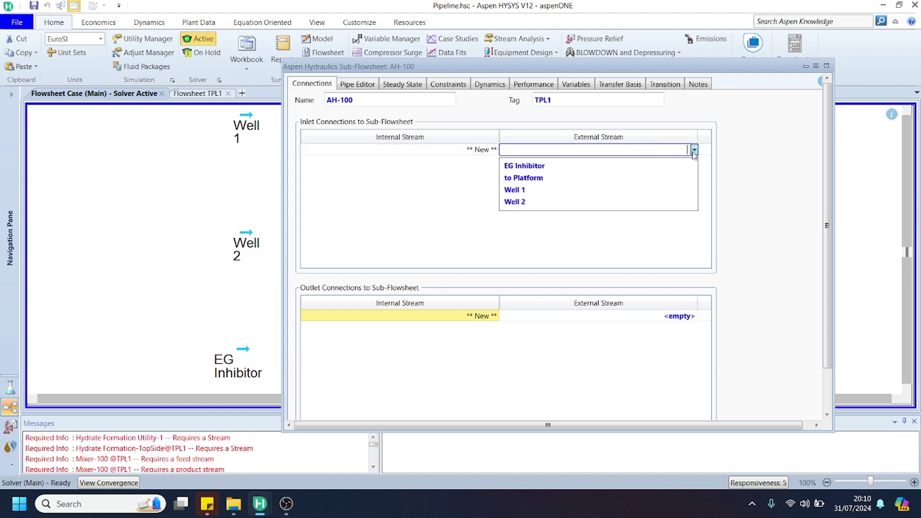
pyautogui.click(548, 195)
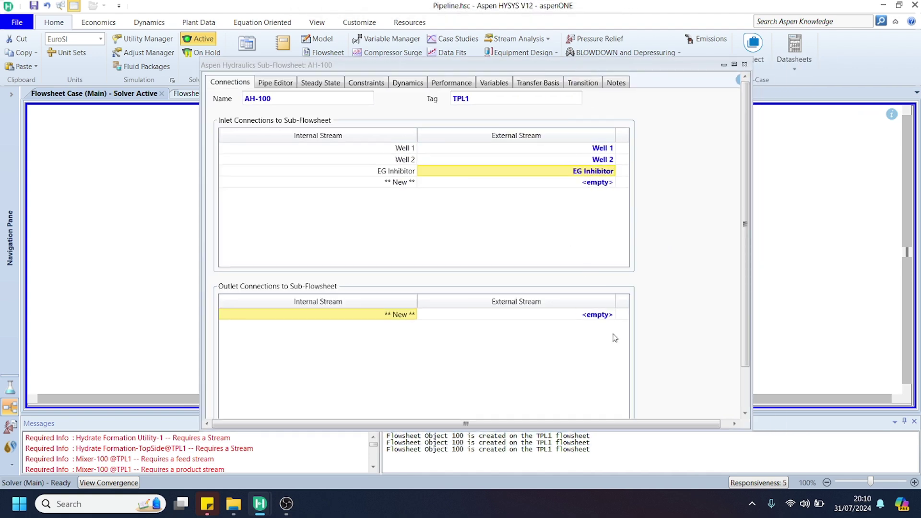
pyautogui.scroll(-1, 615, 326)
pyautogui.click(611, 302)
pyautogui.click(612, 302)
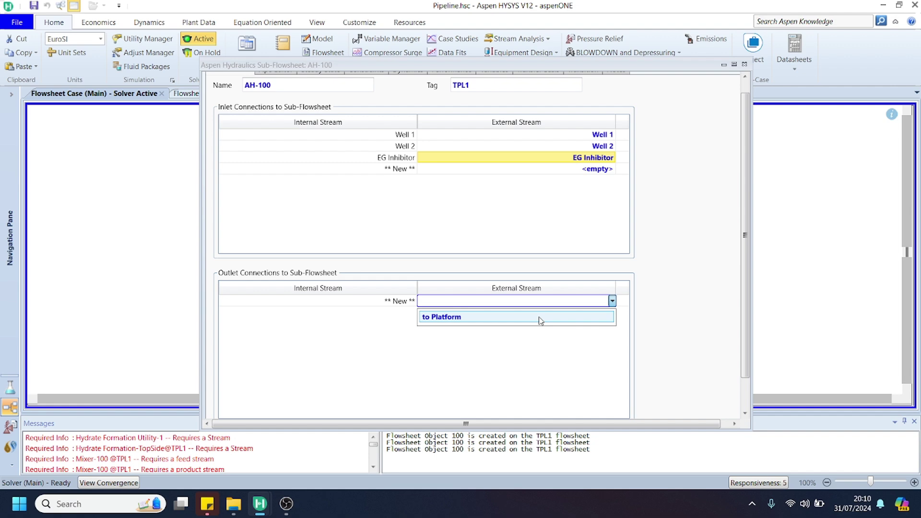
pyautogui.click(540, 320)
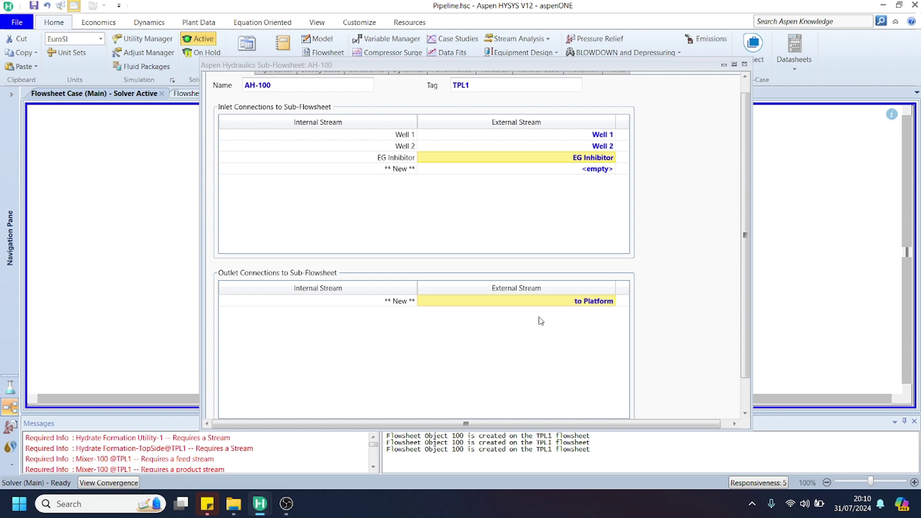
pyautogui.click(745, 65)
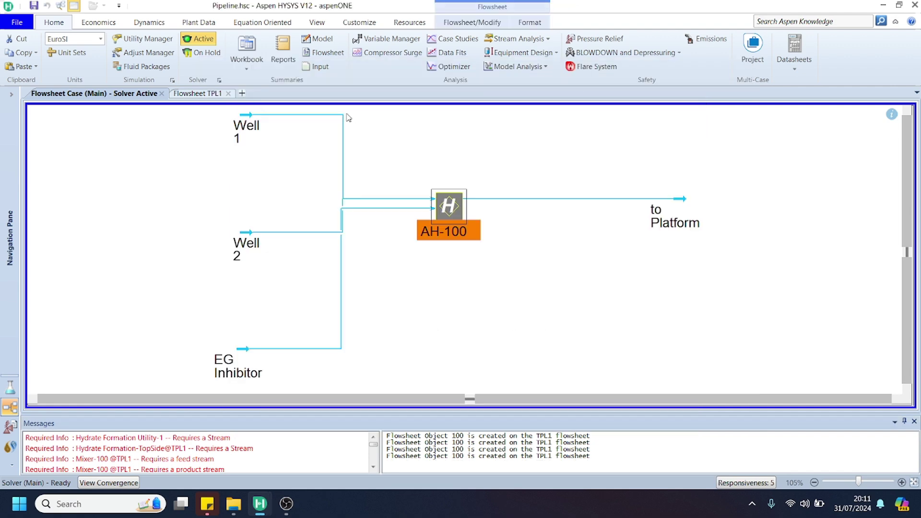
# On the TPL1 network, place Well 1, Well 2 and EG Inhibitor left of their pipes and to Platform top right.
pyautogui.click(191, 95)
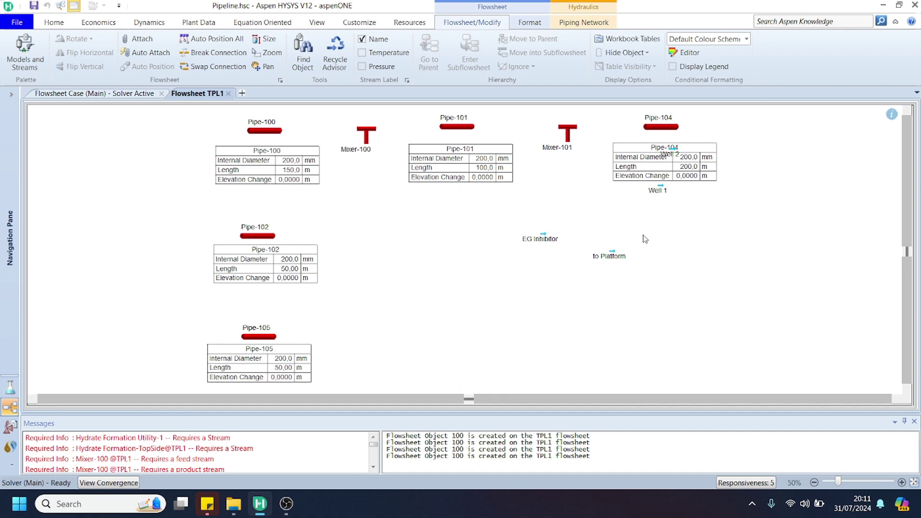
pyautogui.moveTo(681, 157)
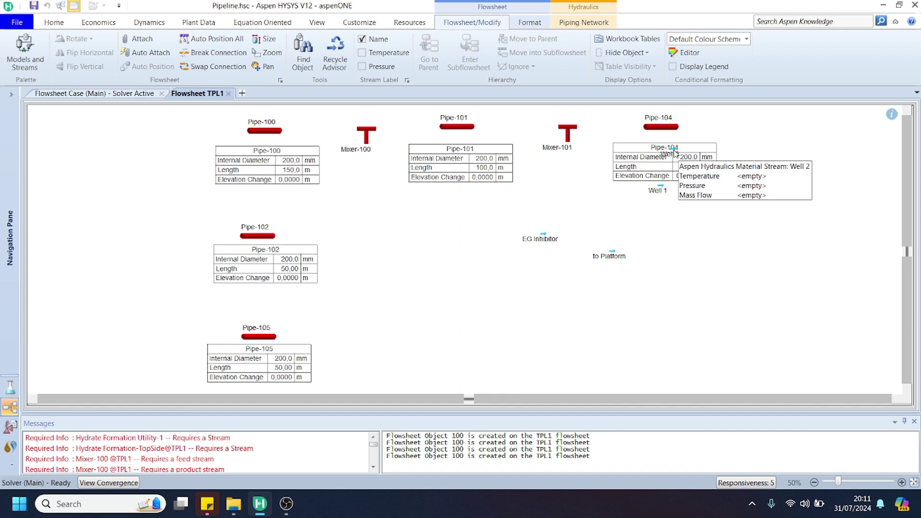
pyautogui.moveTo(675, 154); pyautogui.dragTo(196, 150)
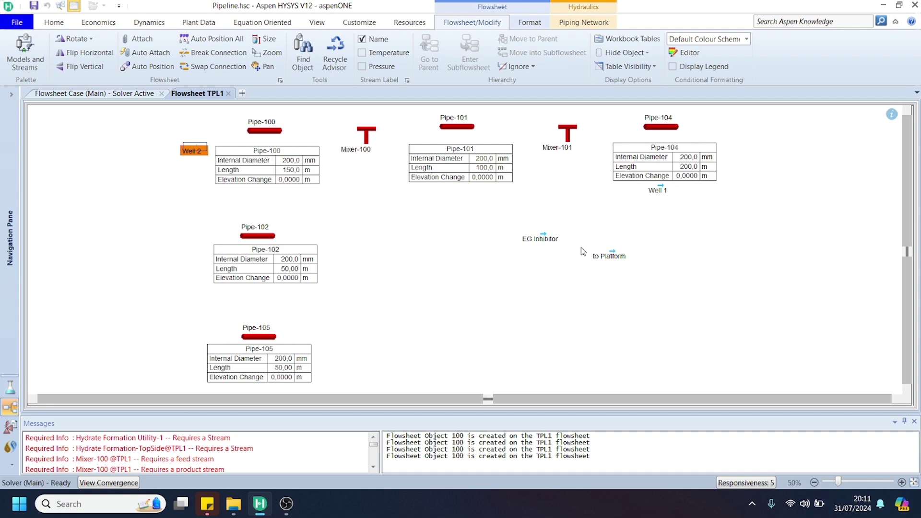
pyautogui.moveTo(659, 191); pyautogui.dragTo(190, 239)
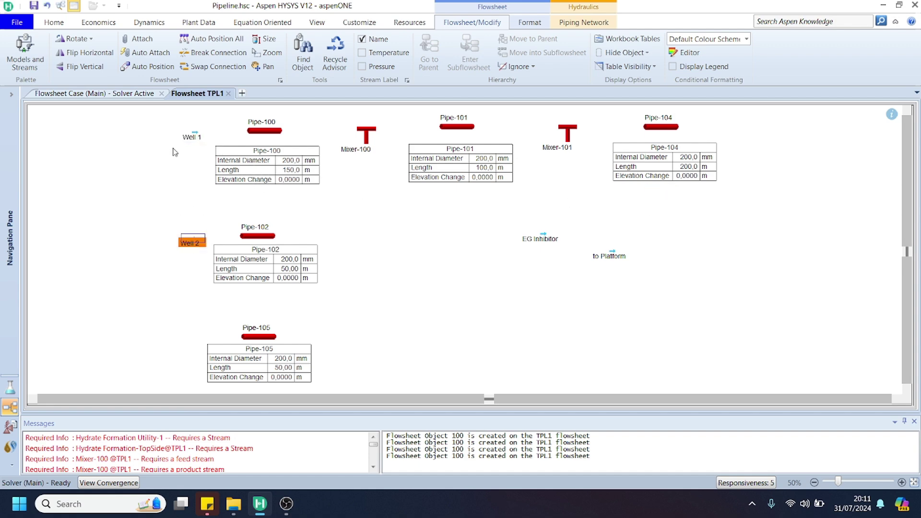
pyautogui.moveTo(199, 136); pyautogui.dragTo(186, 133)
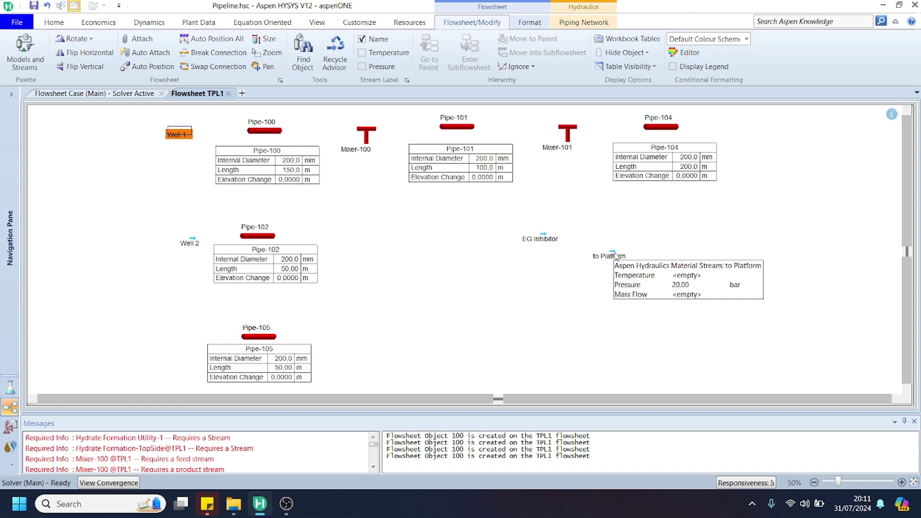
pyautogui.moveTo(616, 257); pyautogui.dragTo(775, 129)
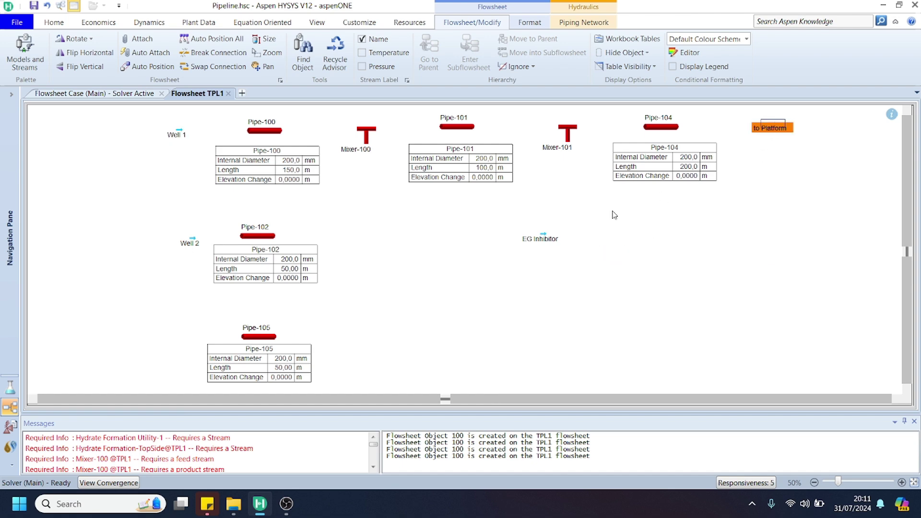
pyautogui.moveTo(540, 238); pyautogui.dragTo(195, 343)
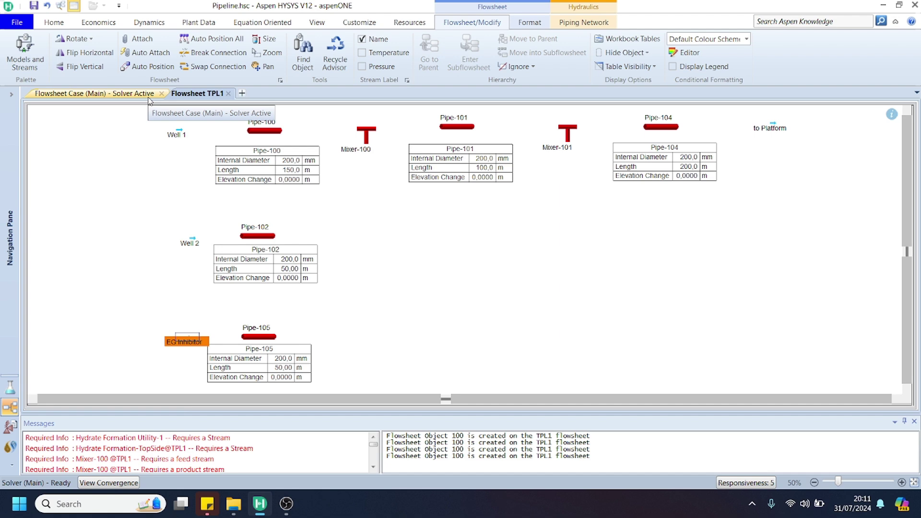
# Select Well 1 and switch the flowsheet to Attach mode.
pyautogui.click(177, 134)
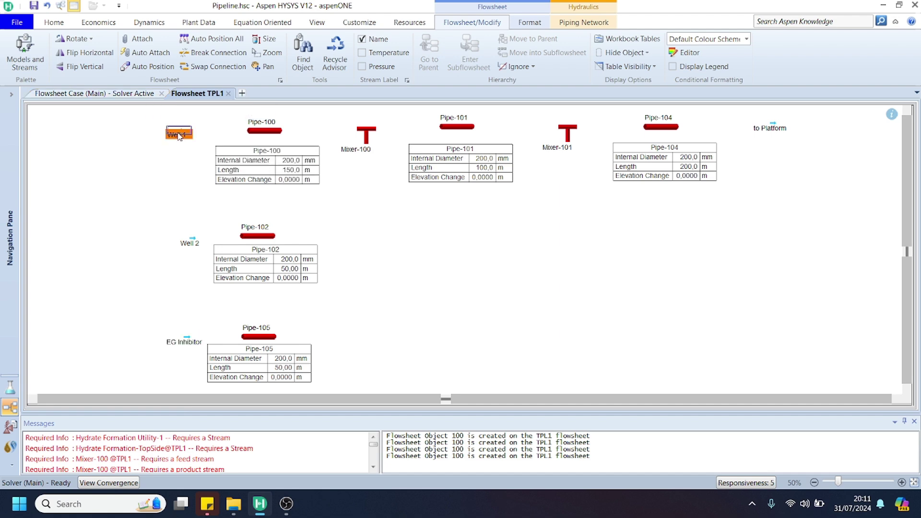
pyautogui.click(197, 138)
pyautogui.press('ctrl')
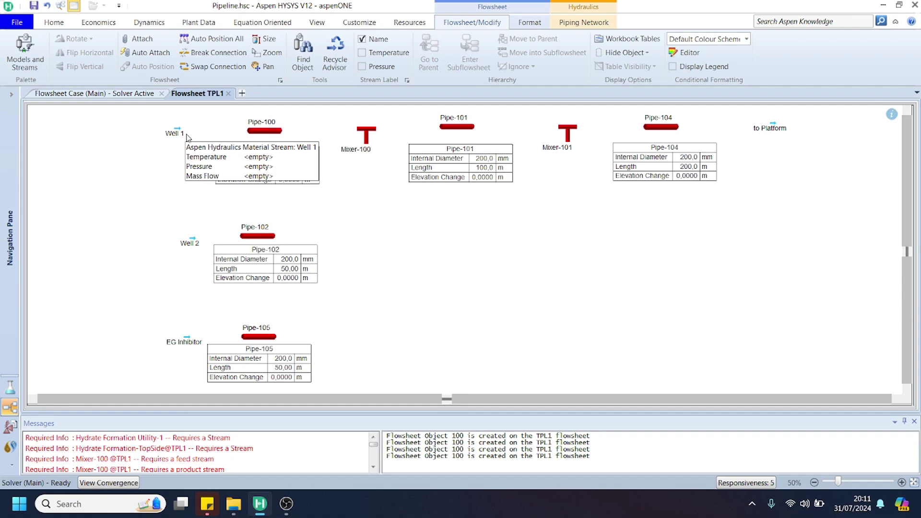
# Attach Well 1 to Pipe-100's inlet and Well 2 to Pipe-102's inlet.
pyautogui.moveTo(182, 133); pyautogui.dragTo(772, 126)
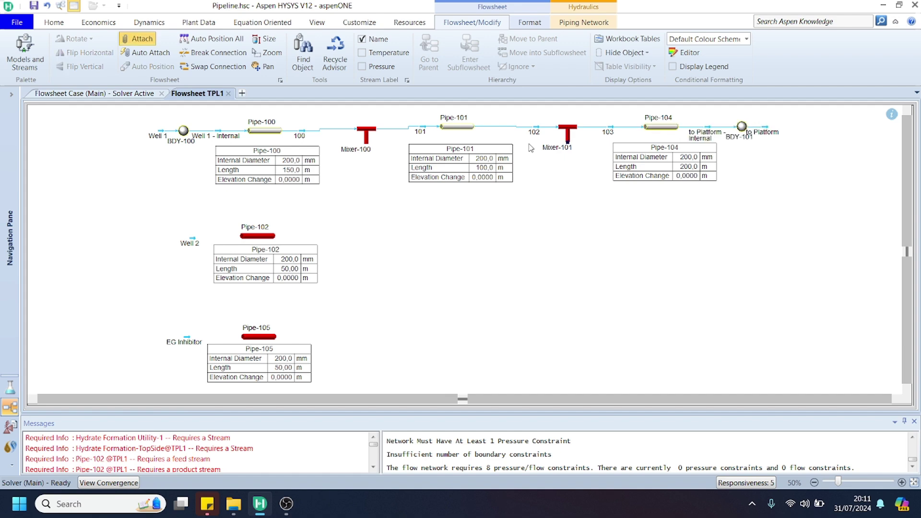
pyautogui.press('Escape')
pyautogui.moveTo(198, 243); pyautogui.dragTo(161, 242)
pyautogui.press('ctrl')
pyautogui.moveTo(163, 238); pyautogui.dragTo(377, 161)
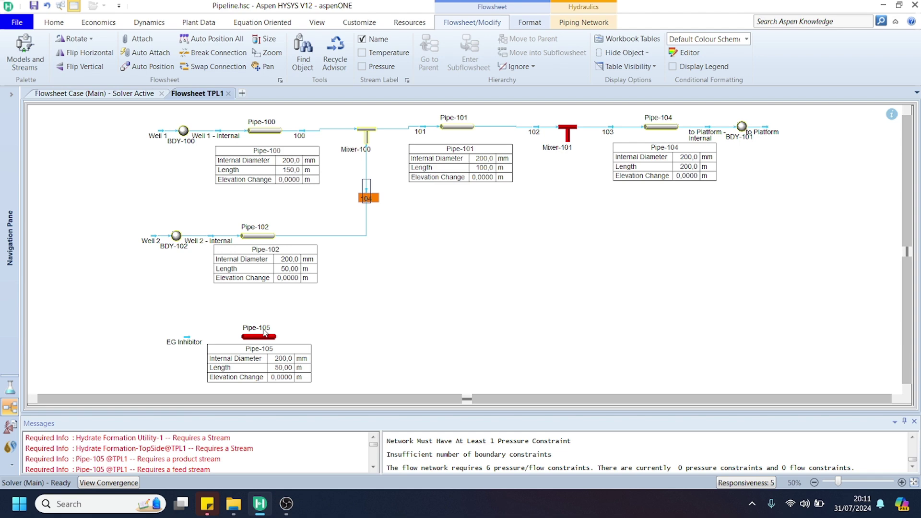
# Attach EG Inhibitor to Pipe-105's inlet and run Pipe-105's outlet into Mixer-101.
pyautogui.moveTo(187, 338); pyautogui.dragTo(157, 337)
pyautogui.press('ctrl')
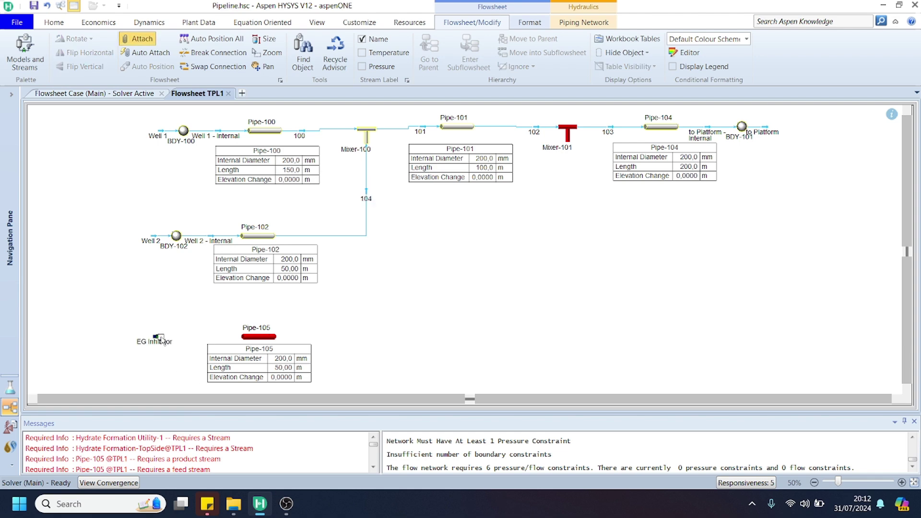
pyautogui.moveTo(241, 338); pyautogui.dragTo(158, 337)
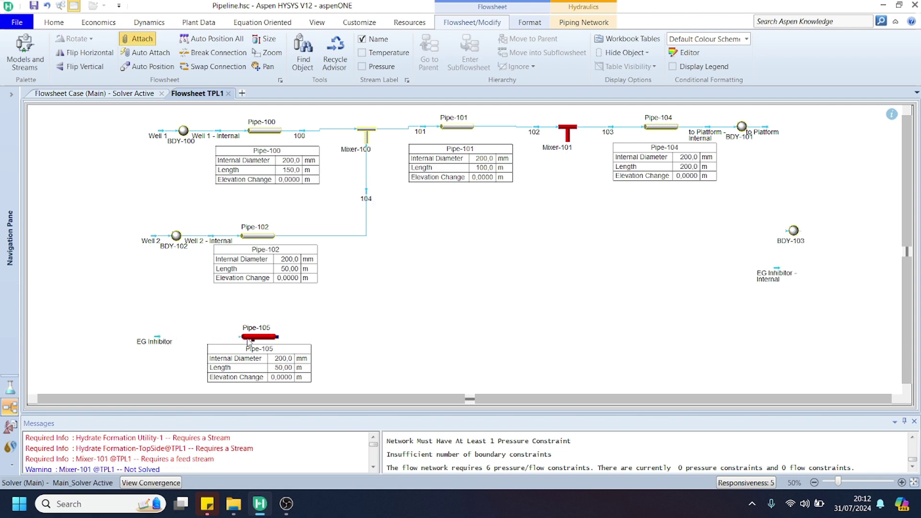
pyautogui.click(278, 339)
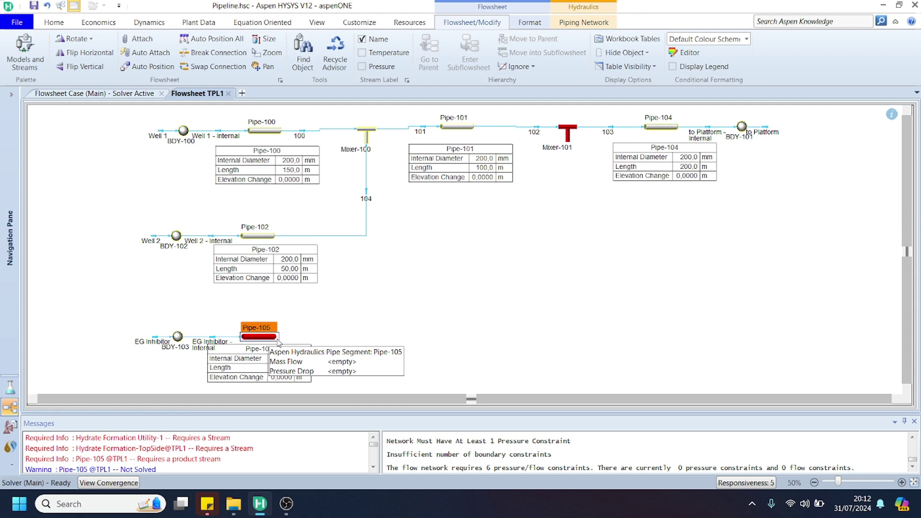
pyautogui.click(277, 341)
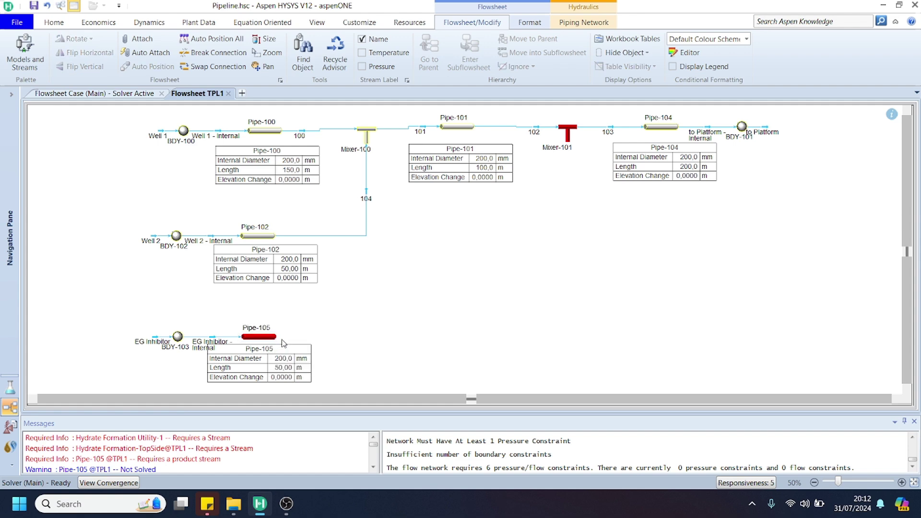
pyautogui.press('ctrl')
pyautogui.moveTo(277, 339); pyautogui.dragTo(575, 143)
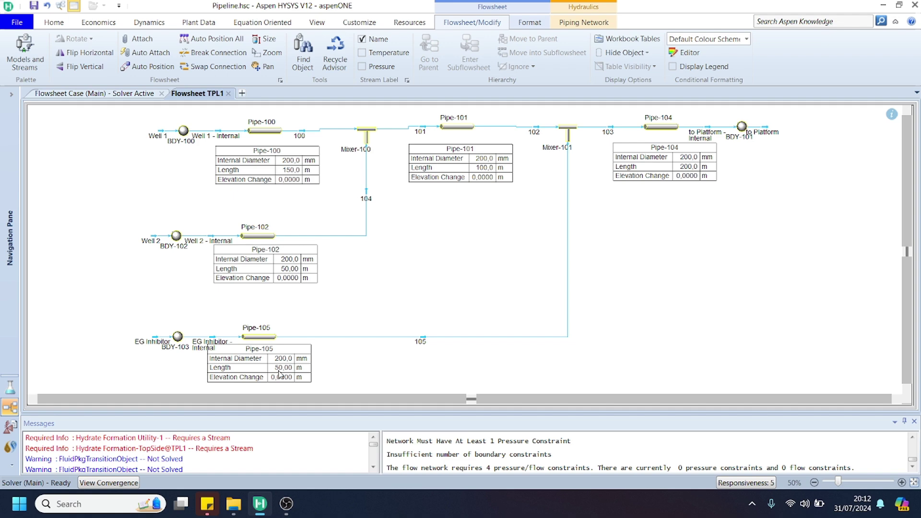
pyautogui.moveTo(298, 258); pyautogui.dragTo(296, 261)
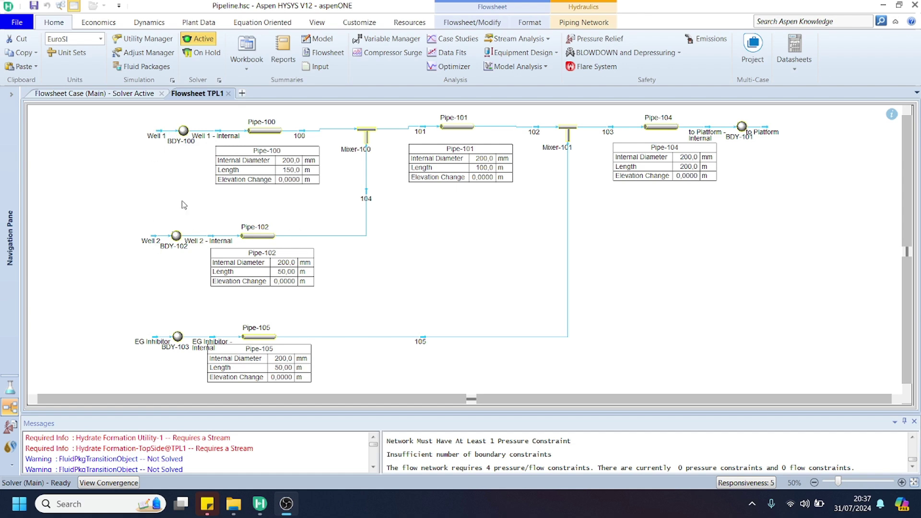
pyautogui.doubleClick(264, 130)
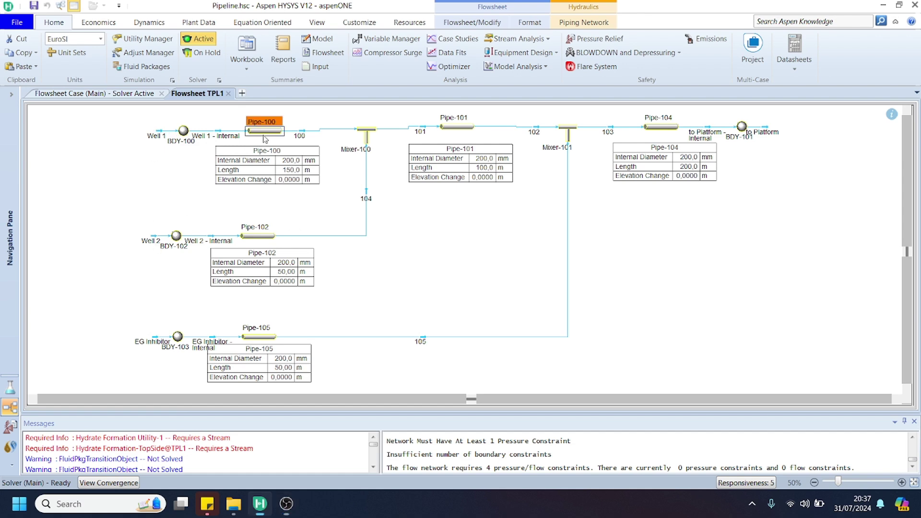
pyautogui.moveTo(312, 102); pyautogui.dragTo(323, 59)
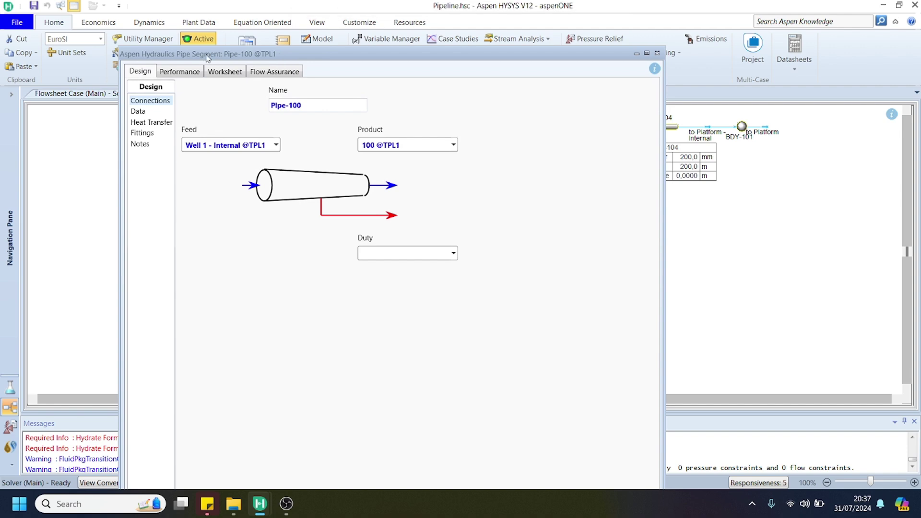
pyautogui.moveTo(207, 54)
pyautogui.mouseDown()
pyautogui.moveTo(203, 76)
pyautogui.moveTo(201, 41)
pyautogui.mouseUp()
pyautogui.click(133, 99)
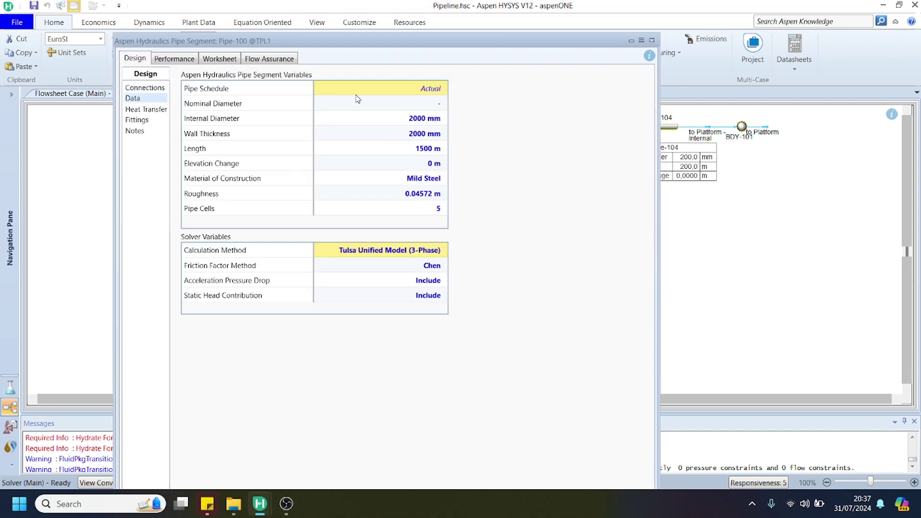
pyautogui.click(441, 88)
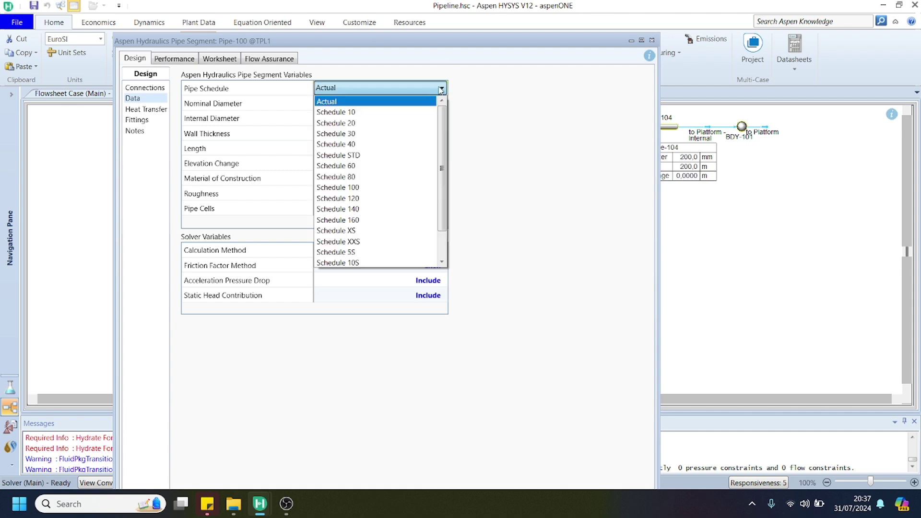
pyautogui.click(441, 89)
pyautogui.moveTo(399, 47); pyautogui.dragTo(675, 46)
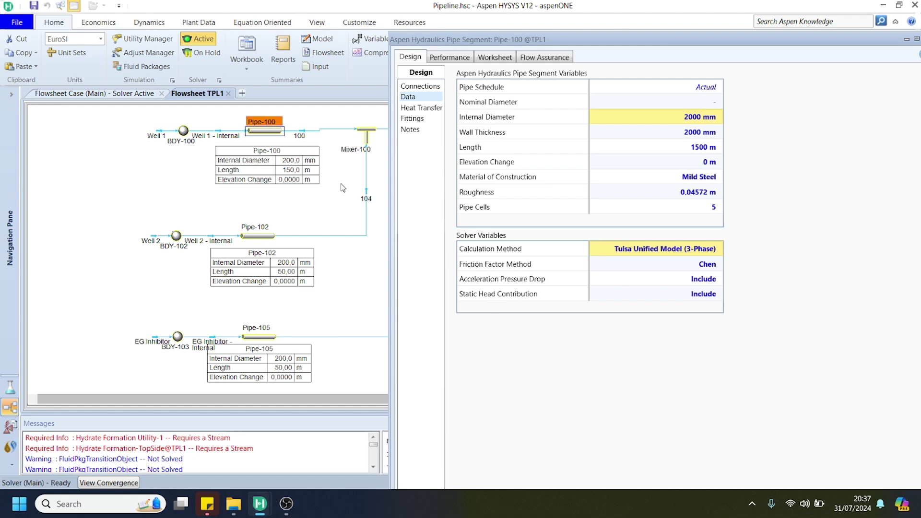
pyautogui.moveTo(696, 122)
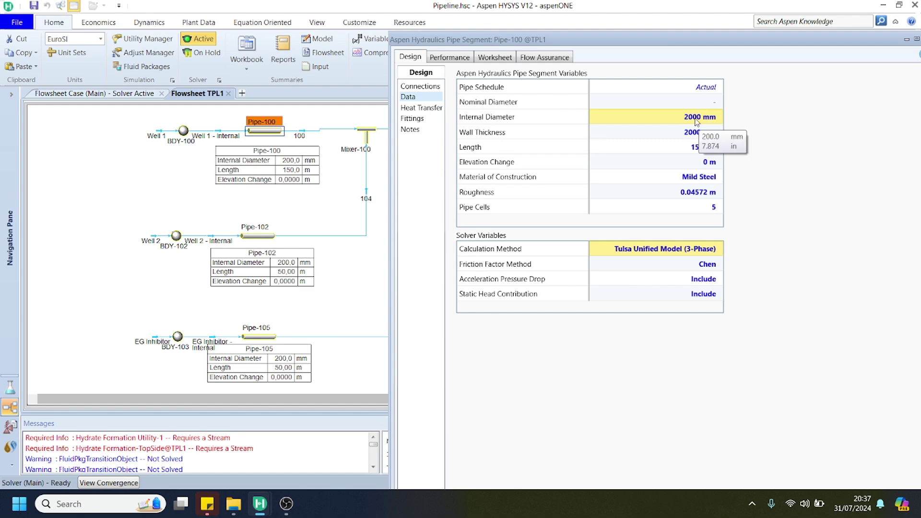
pyautogui.moveTo(689, 139)
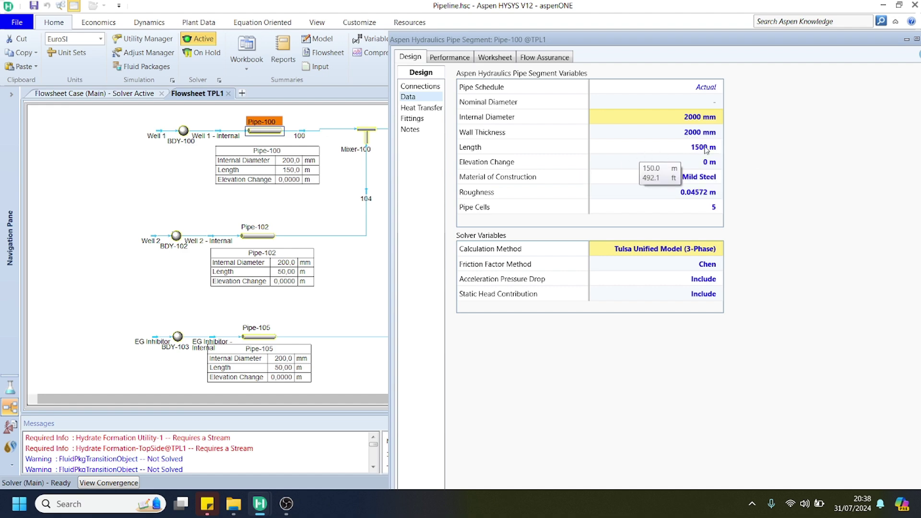
pyautogui.moveTo(582, 44); pyautogui.dragTo(530, 291)
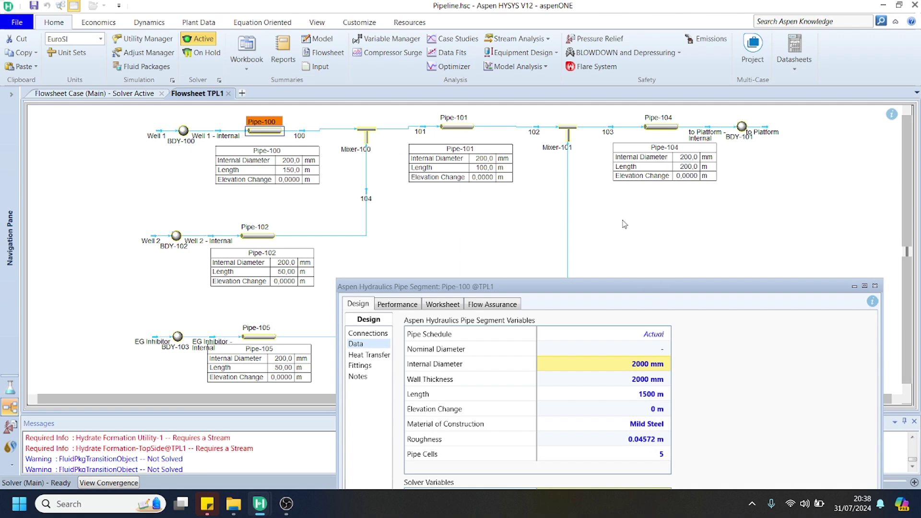
pyautogui.moveTo(653, 291); pyautogui.dragTo(543, 72)
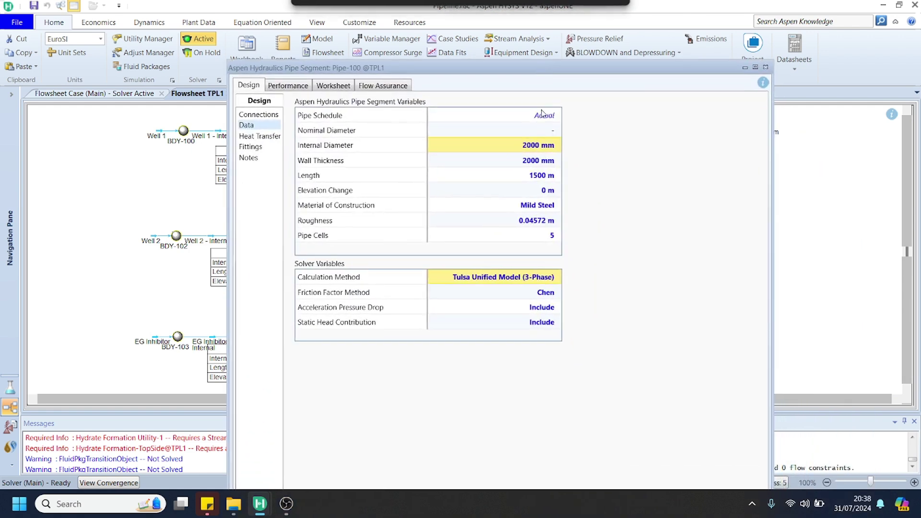
pyautogui.click(552, 210)
pyautogui.click(369, 211)
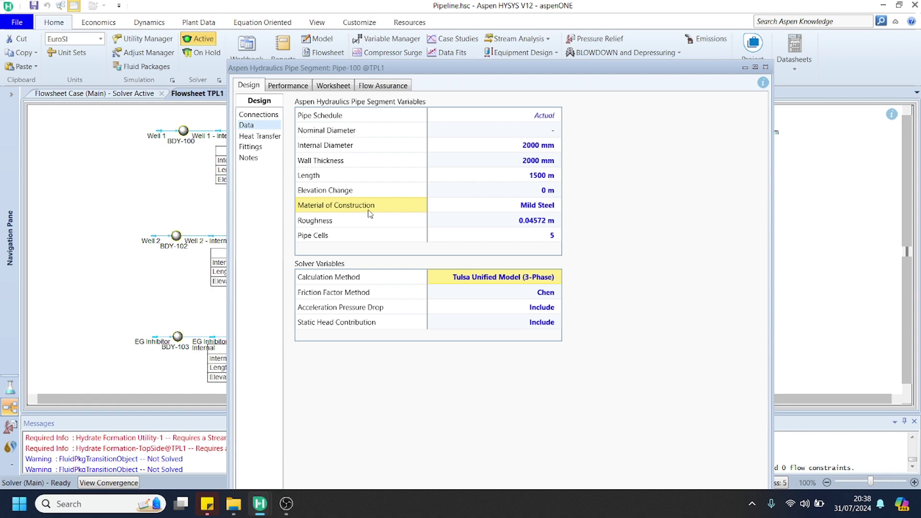
pyautogui.moveTo(601, 74); pyautogui.dragTo(572, 37)
pyautogui.click(451, 183)
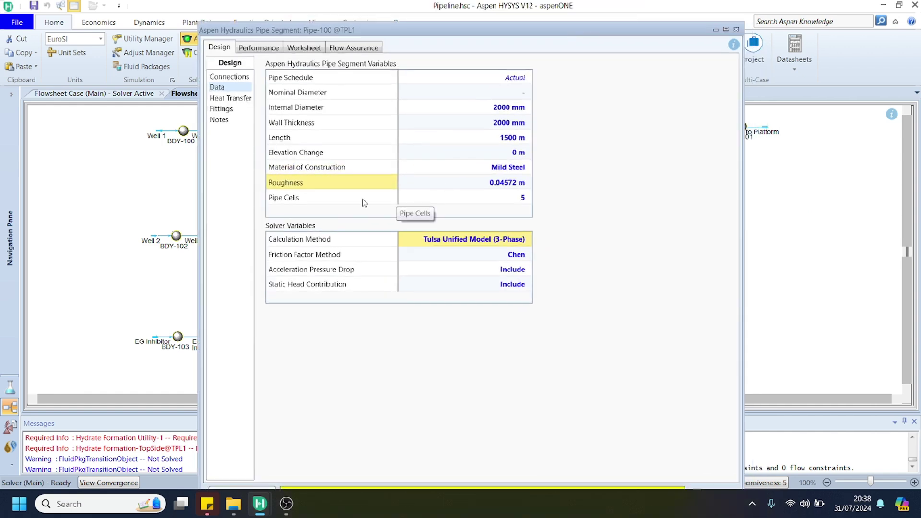
pyautogui.click(308, 240)
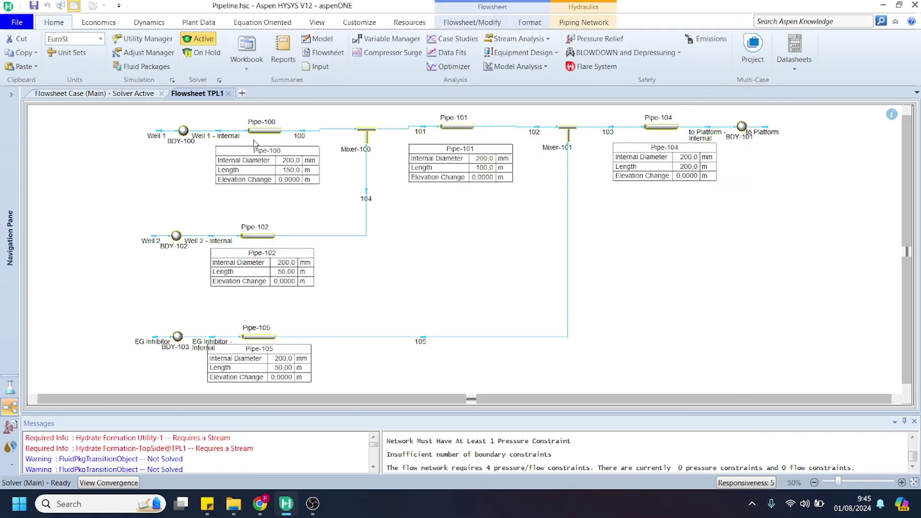
# Set Pipe-100's heat transfer to Estimate HTC with Water ambient medium and a Mild Steel wall.
pyautogui.doubleClick(262, 132)
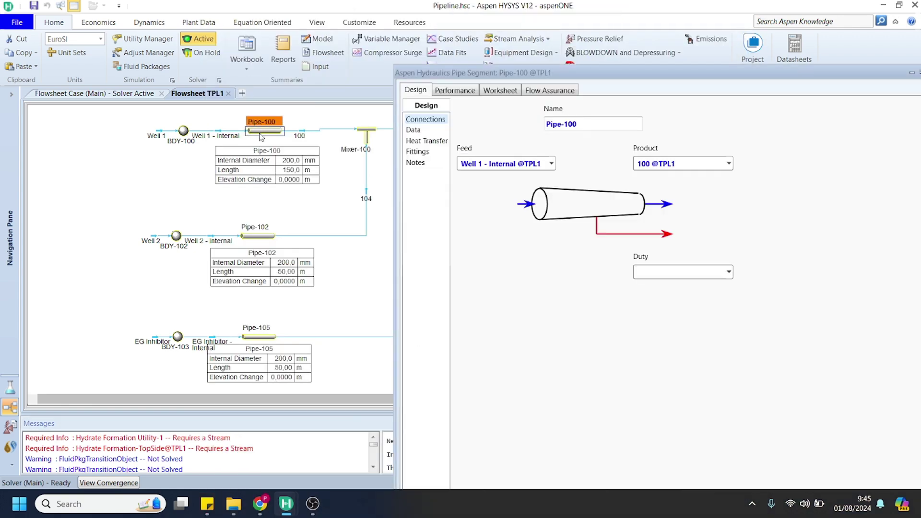
pyautogui.moveTo(490, 73); pyautogui.dragTo(251, 52)
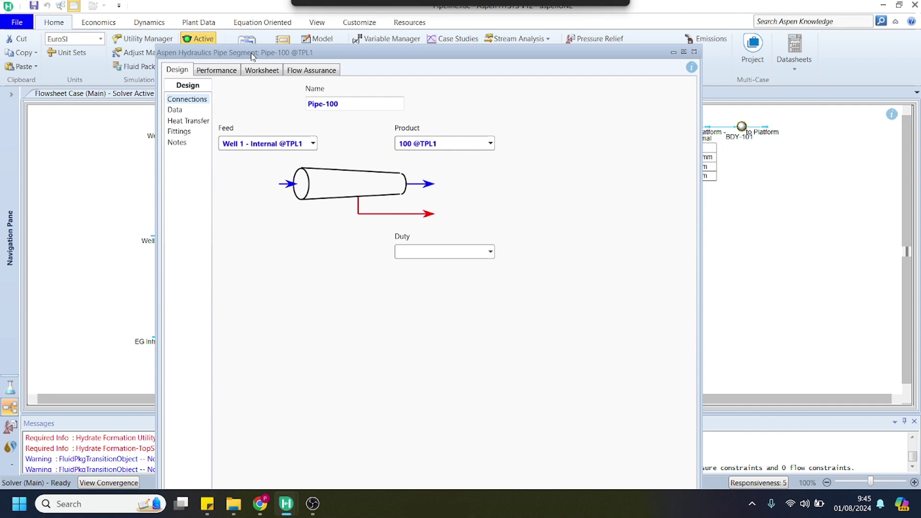
pyautogui.click(199, 123)
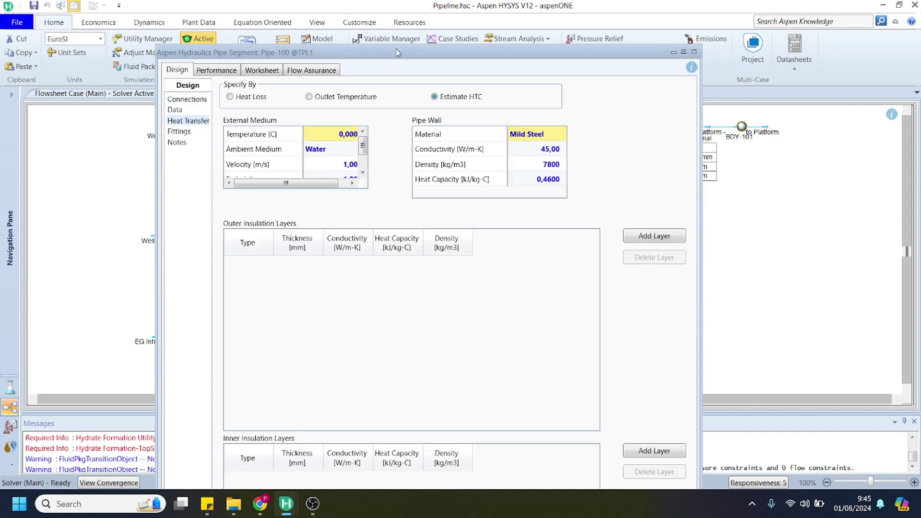
pyautogui.moveTo(396, 52); pyautogui.dragTo(405, 29)
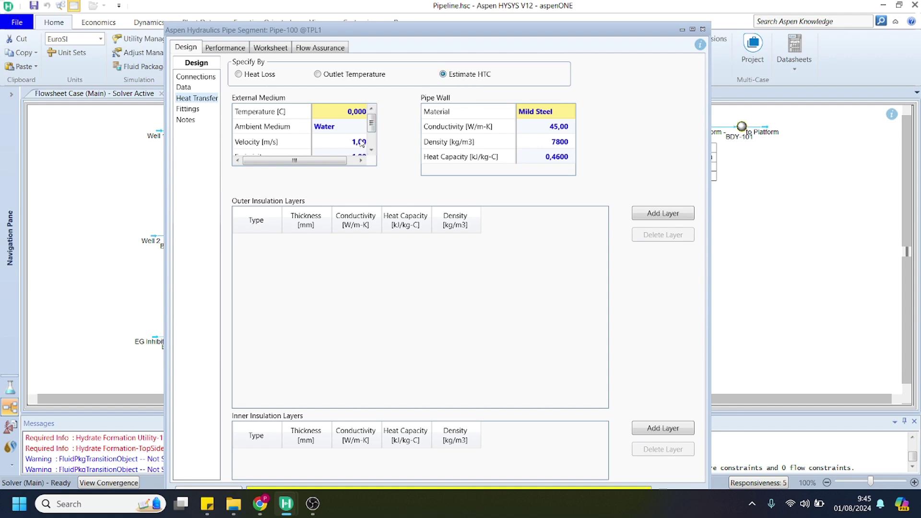
pyautogui.scroll(-2, 281, 134)
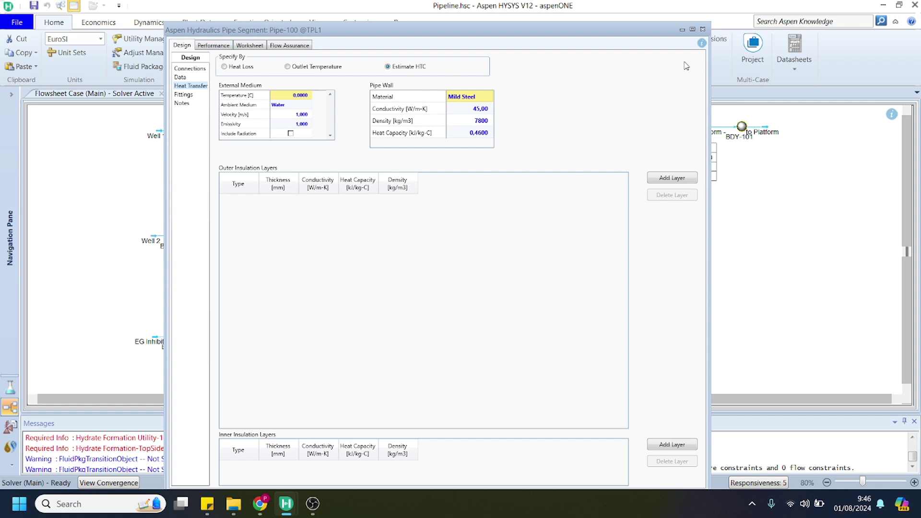
pyautogui.click(703, 29)
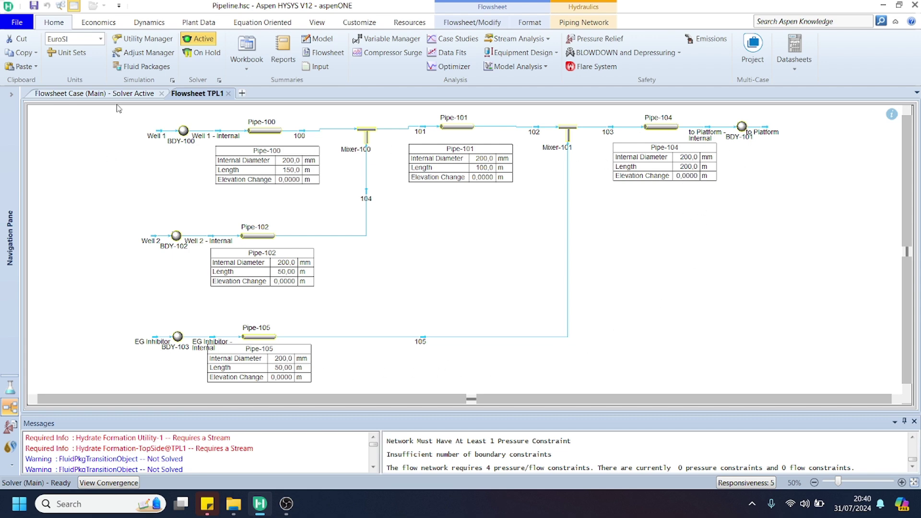
# In AH-100 constraints, fix mass flow for Well 1, Well 2, EG Inhibitor and pressure for to Platform.
pyautogui.click(119, 96)
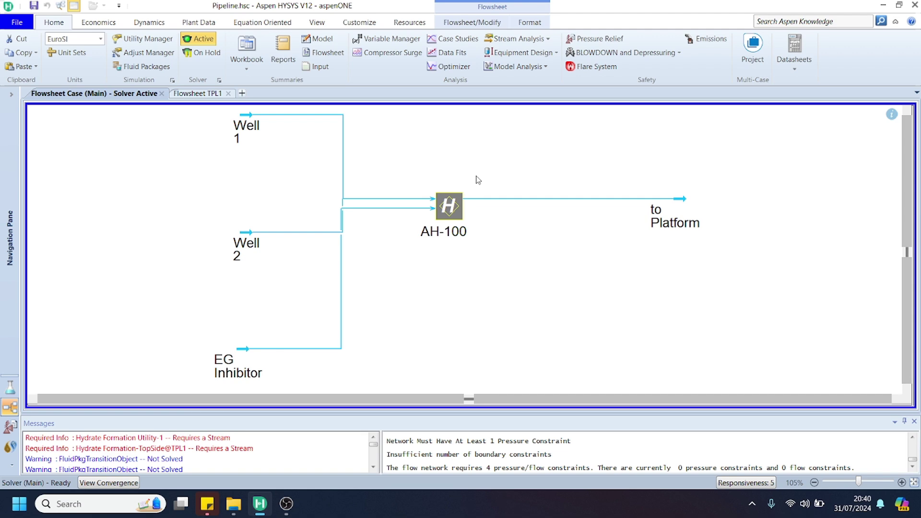
pyautogui.doubleClick(448, 206)
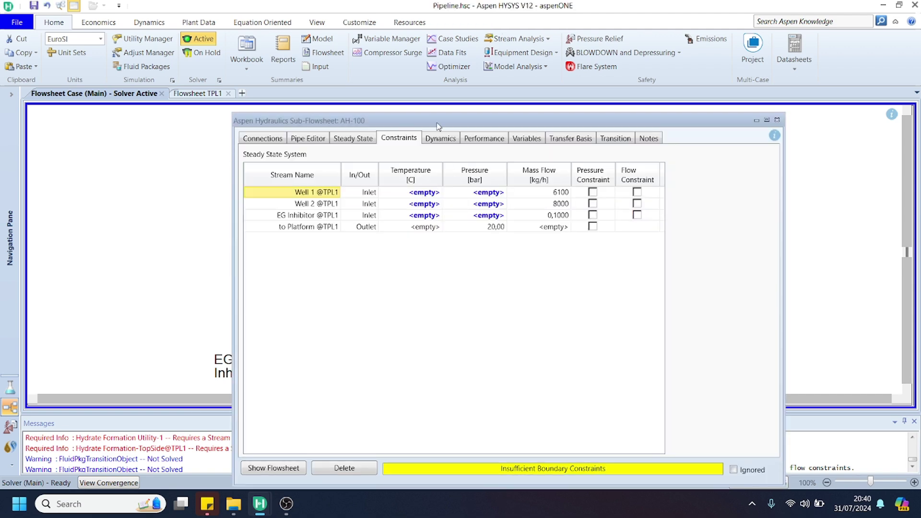
pyautogui.moveTo(438, 125); pyautogui.dragTo(393, 69)
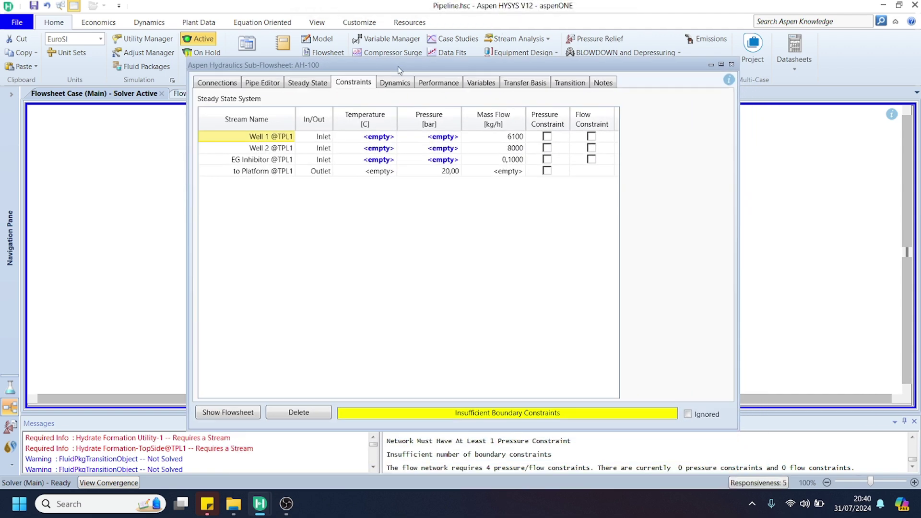
pyautogui.click(592, 137)
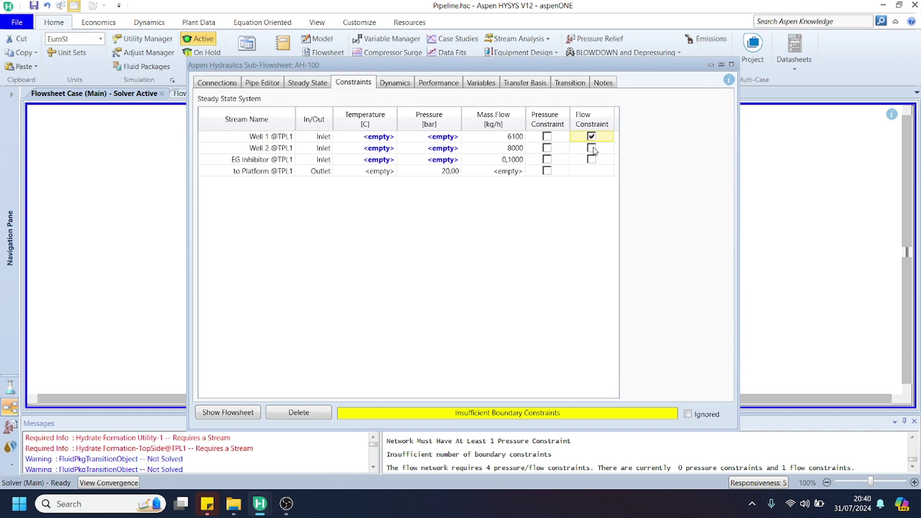
pyautogui.click(591, 148)
pyautogui.click(592, 159)
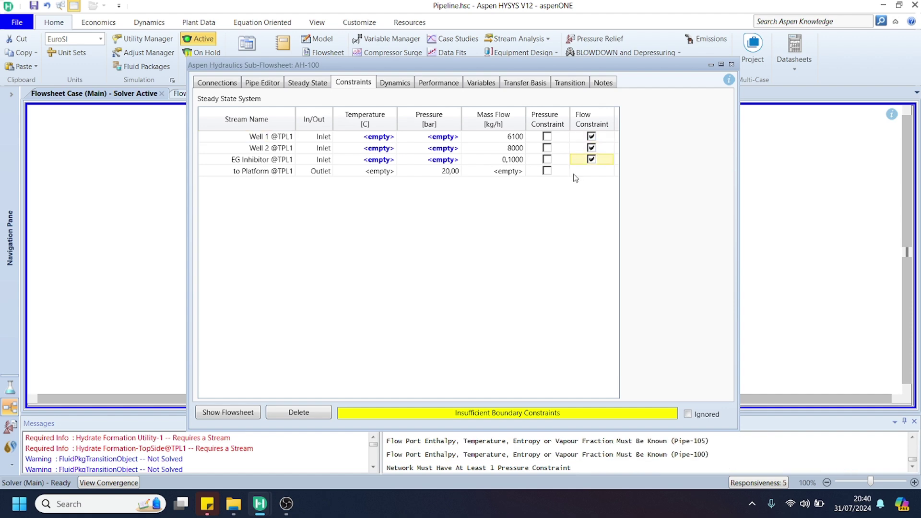
pyautogui.click(549, 171)
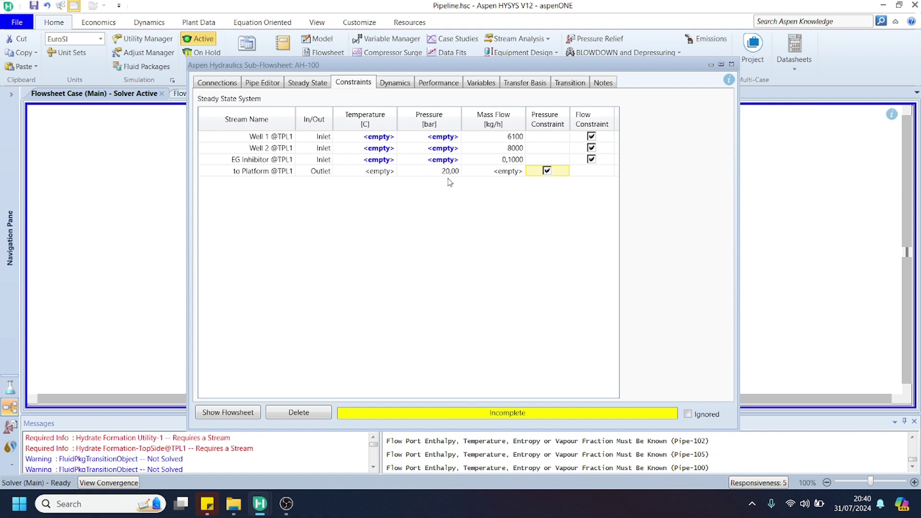
# Reposition the AH-100 window and select Well 1's inlet temperature cell.
pyautogui.moveTo(576, 73); pyautogui.dragTo(535, 109)
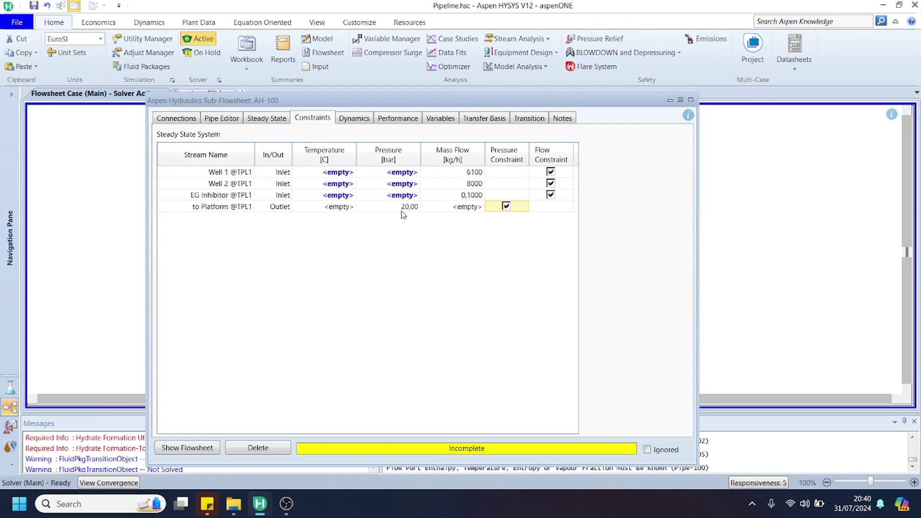
pyautogui.moveTo(459, 101); pyautogui.dragTo(542, 78)
pyautogui.click(417, 153)
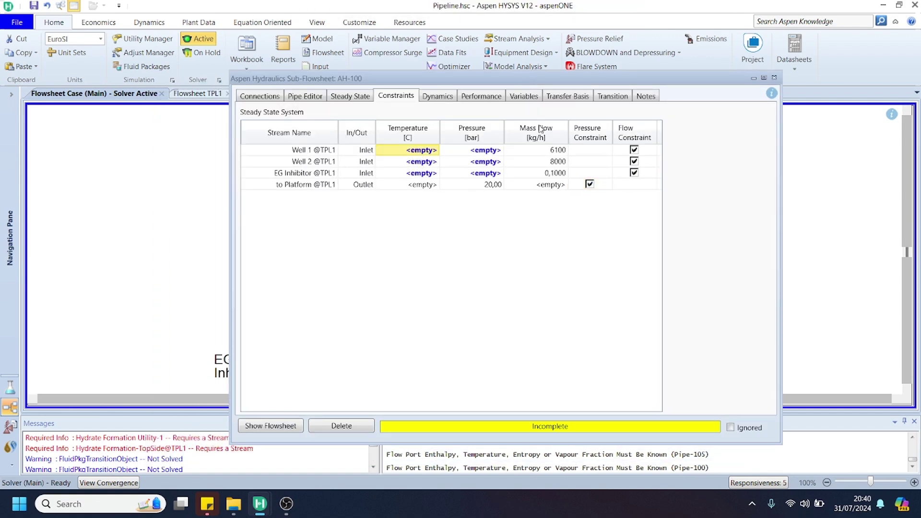
pyautogui.moveTo(488, 191)
# Enter 40 °C inlet temperatures for Well 1 and Well 2, and 35 for EG Inhibitor.
pyautogui.write('4')
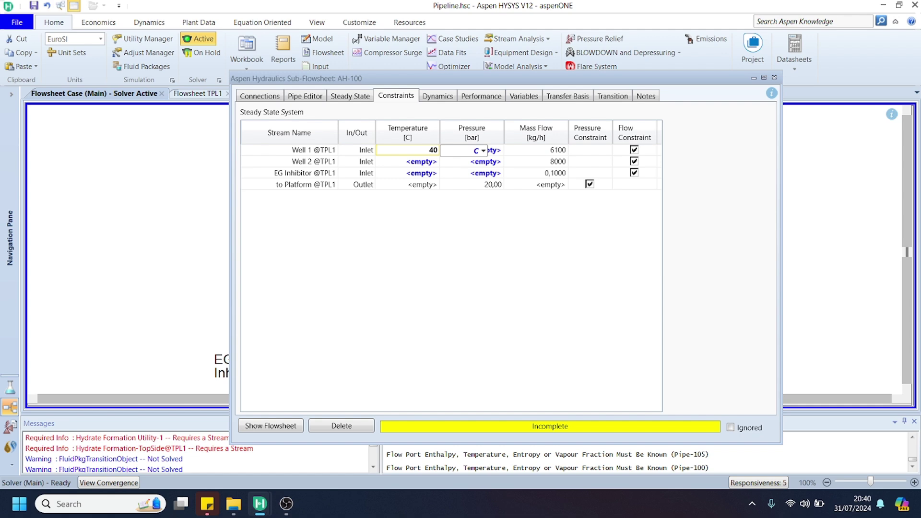
pyautogui.write('0')
pyautogui.press('Return')
pyautogui.click(421, 163)
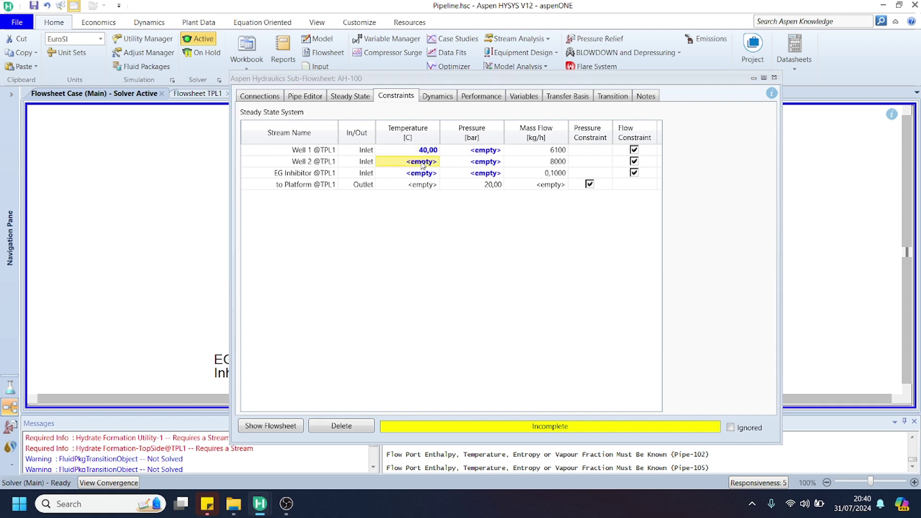
pyautogui.write('40')
pyautogui.press('Return')
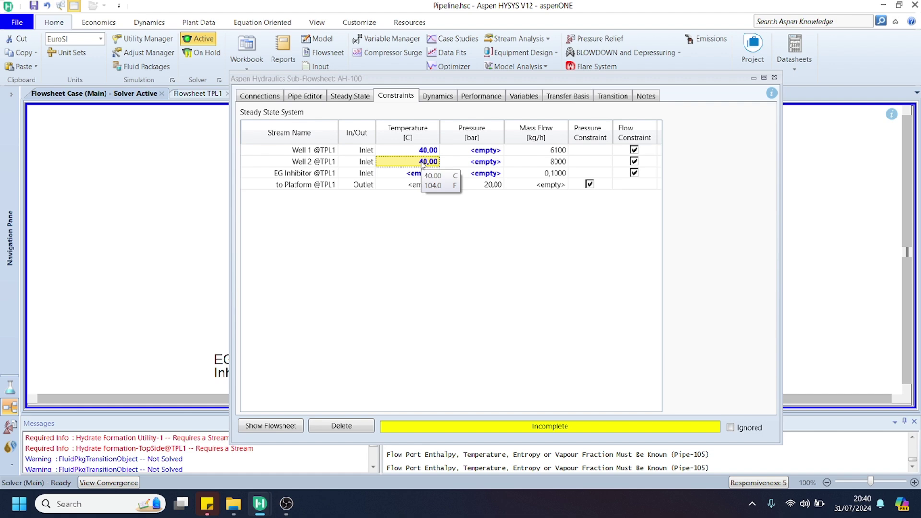
pyautogui.click(412, 177)
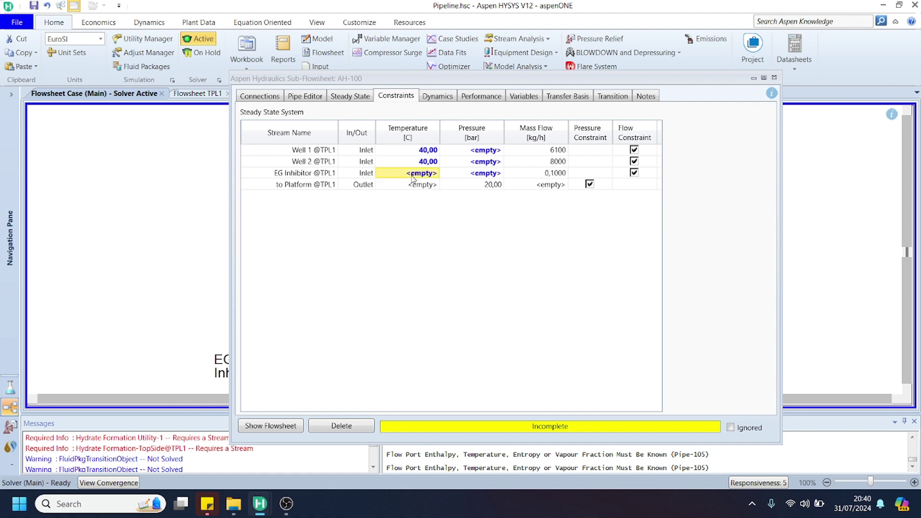
pyautogui.write('3')
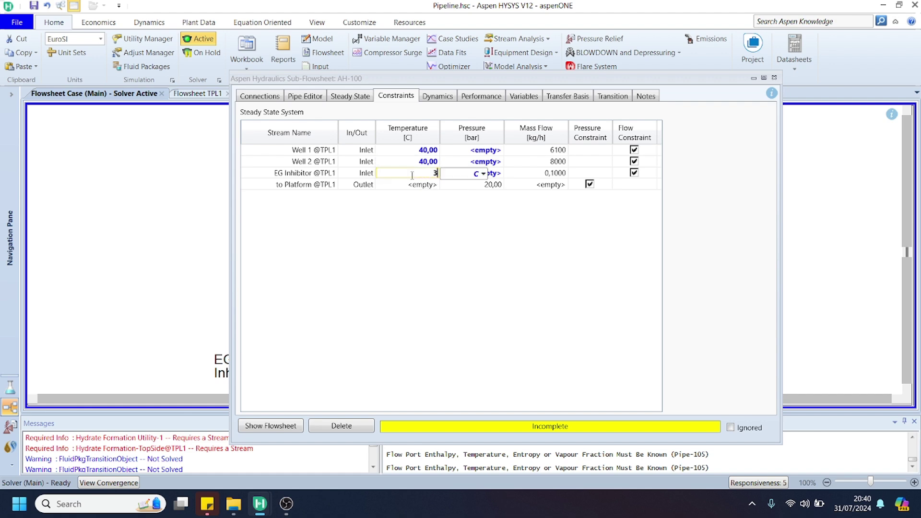
pyautogui.write('5')
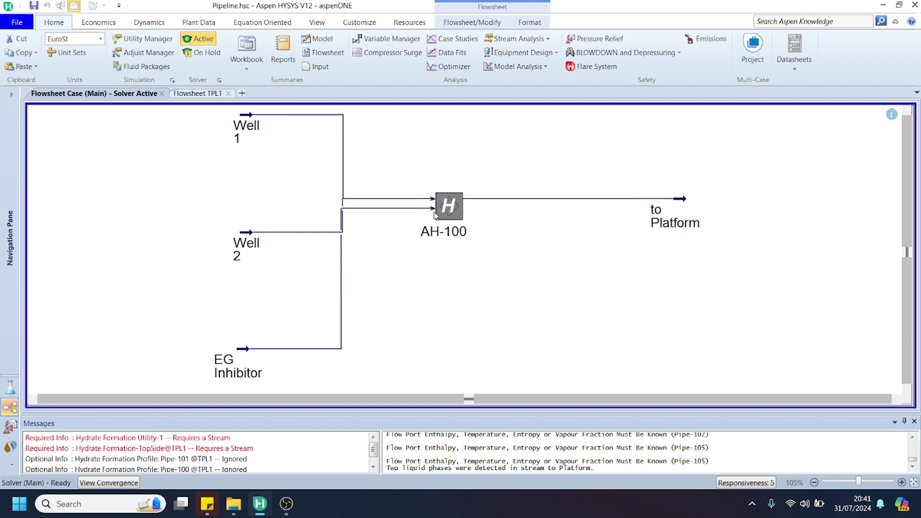
# Glance at the TPL1 pipe network, then go back to the main flowsheet.
pyautogui.click(216, 96)
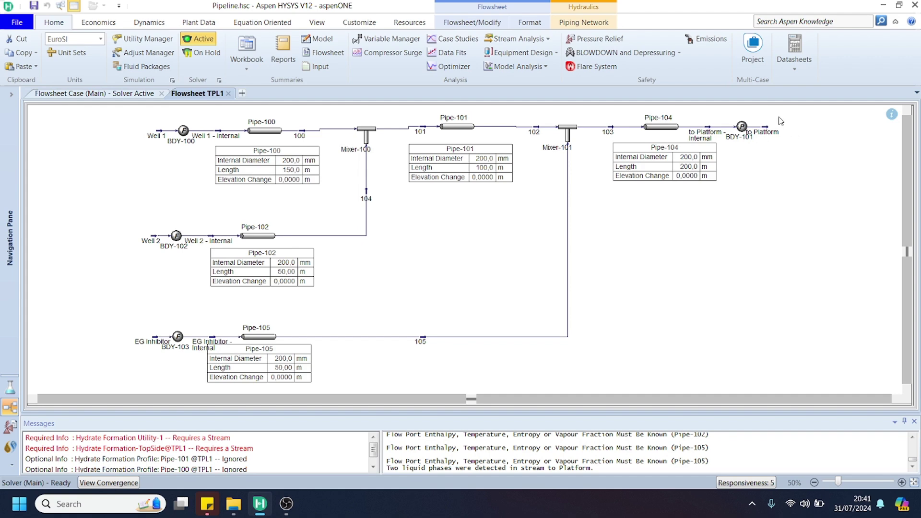
pyautogui.moveTo(783, 135)
pyautogui.click(95, 93)
# Move to Platform closer to AH-100 and read the solved values of each feed stream.
pyautogui.moveTo(686, 207); pyautogui.dragTo(624, 209)
pyautogui.moveTo(624, 201)
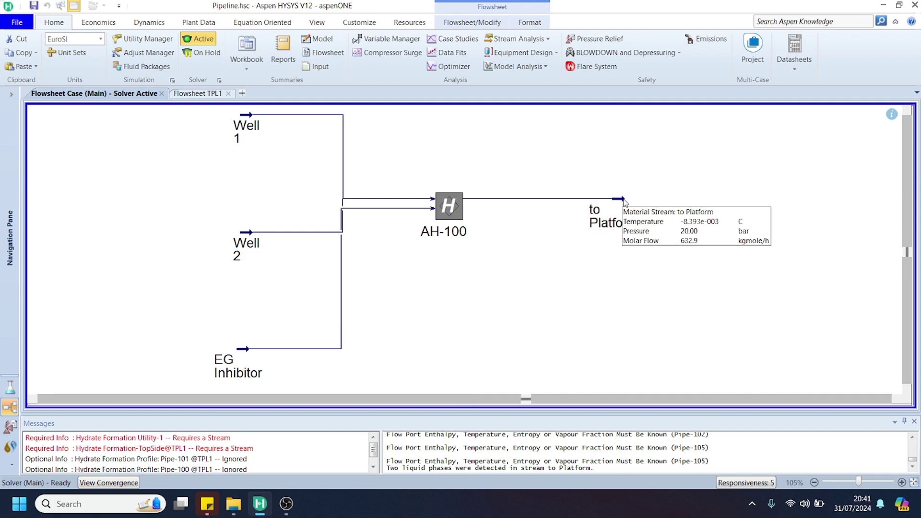
pyautogui.moveTo(250, 126)
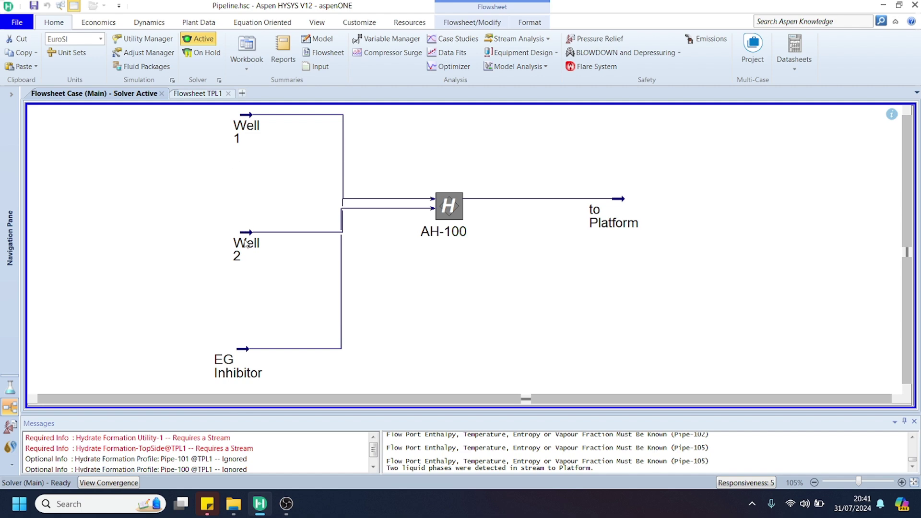
pyautogui.moveTo(246, 244)
pyautogui.moveTo(250, 364)
pyautogui.click(197, 93)
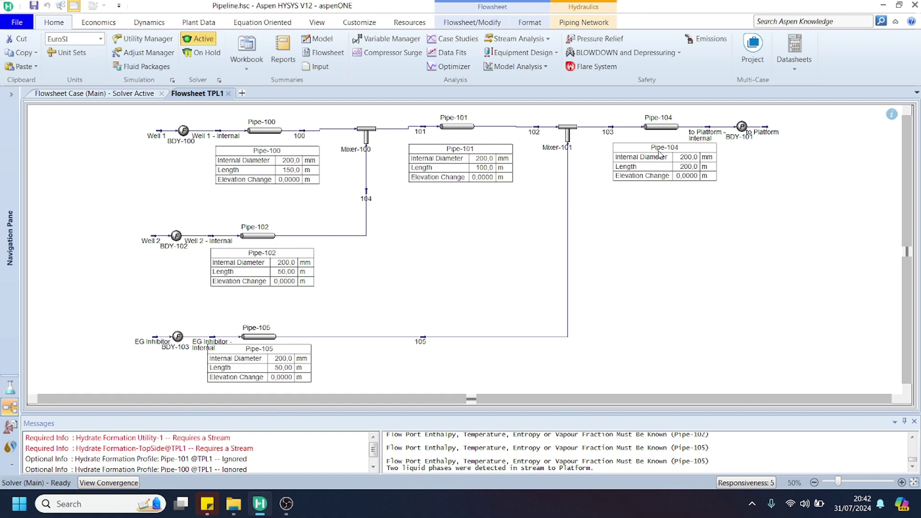
# Inspect Pipe-104's Connections page in the TPL1 network, then return to the main flowsheet.
pyautogui.click(137, 96)
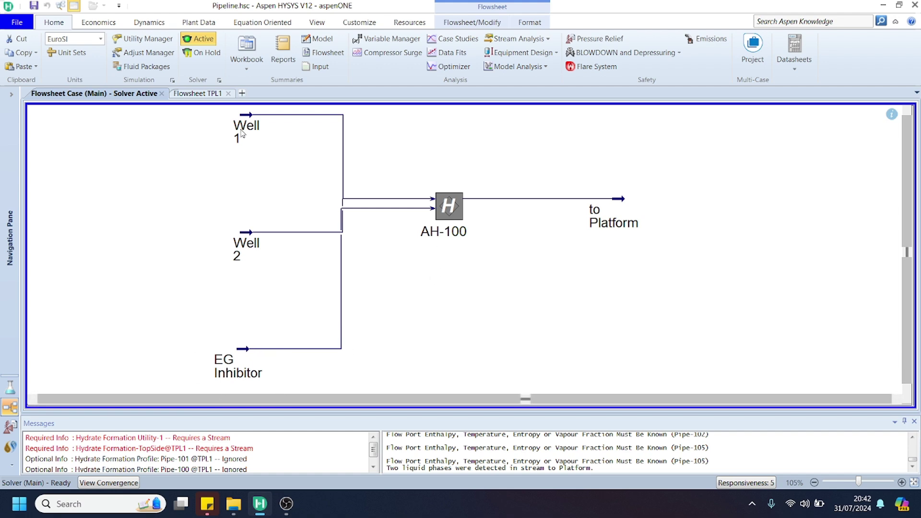
pyautogui.click(198, 94)
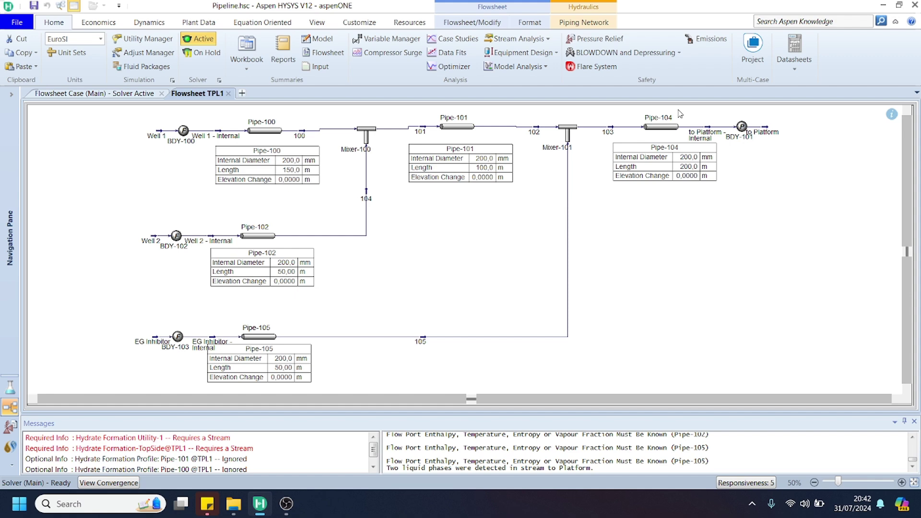
pyautogui.doubleClick(652, 127)
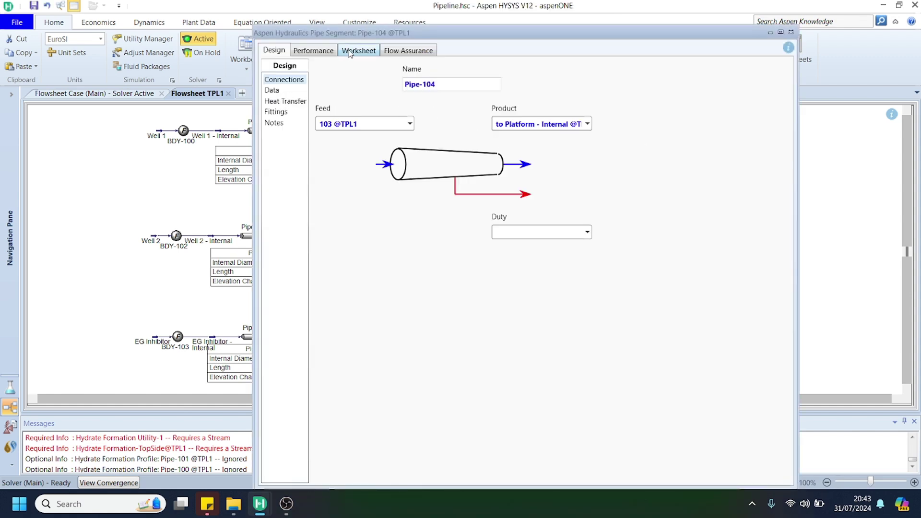
pyautogui.click(792, 32)
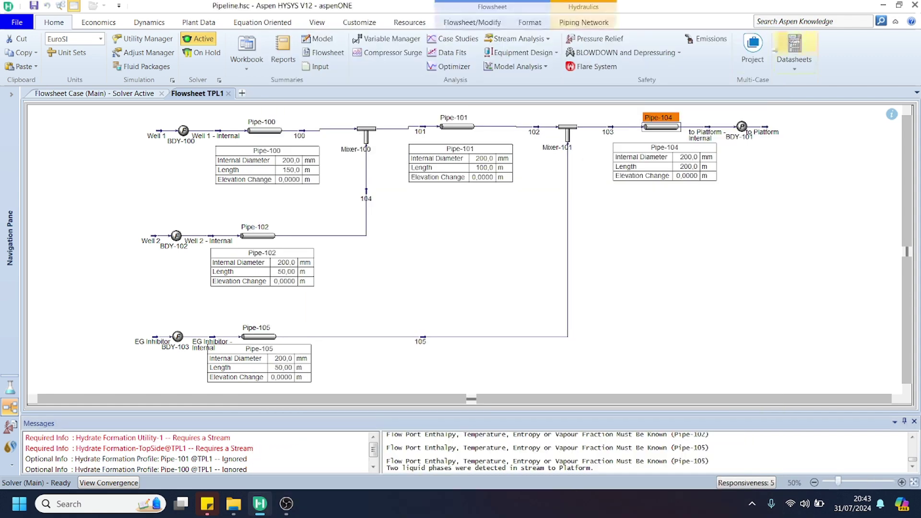
pyautogui.click(713, 211)
pyautogui.click(96, 93)
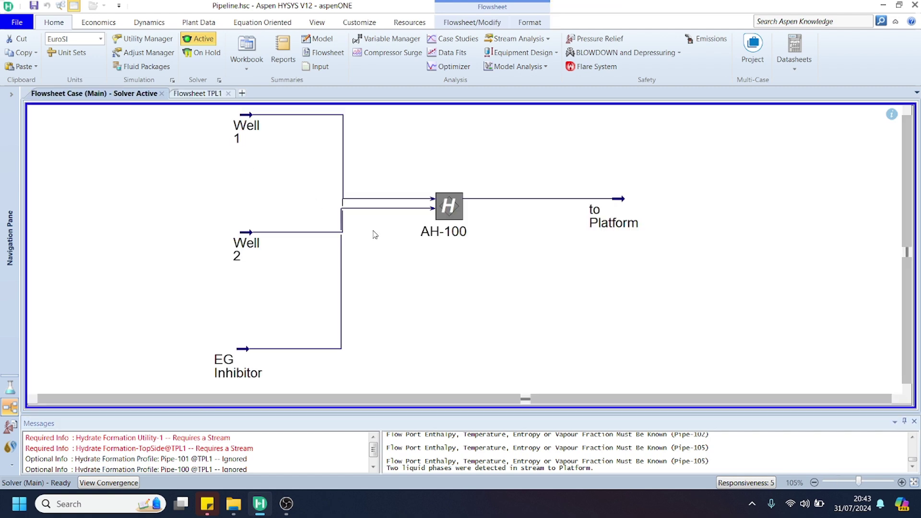